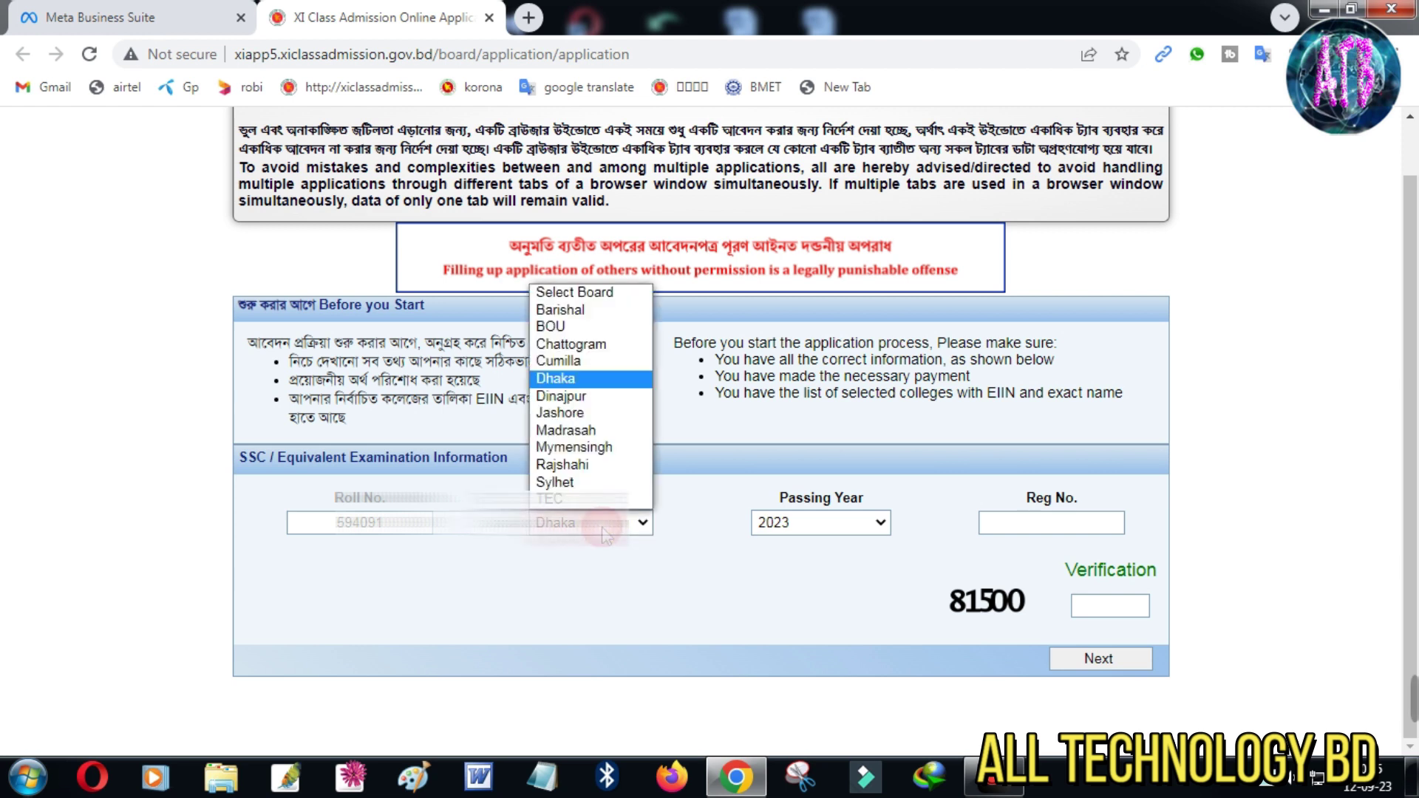
# Select Cumilla as the SSC board and 2023 as the passing year
pyautogui.click(574, 365)
pyautogui.click(840, 525)
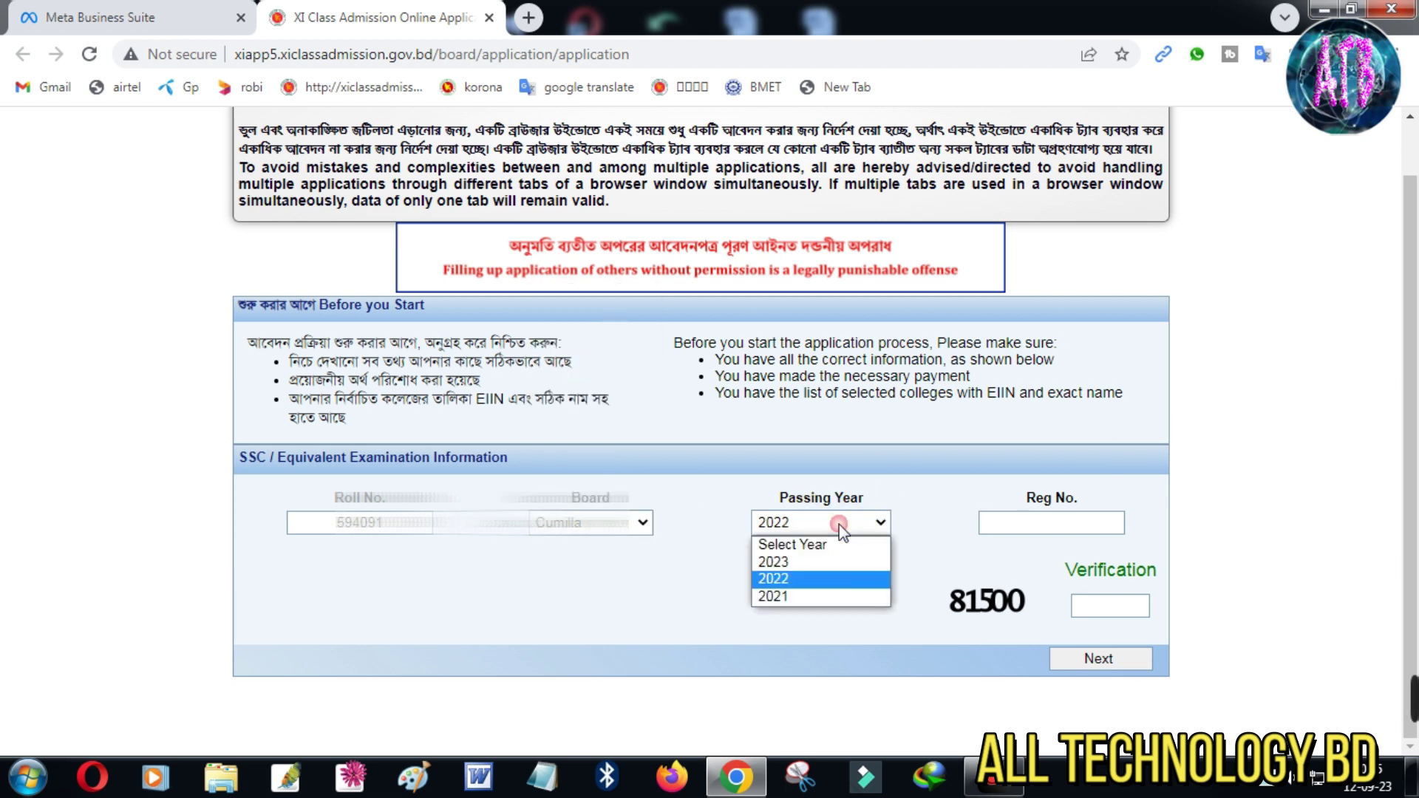
pyautogui.click(794, 562)
# Enter the SSC registration number and the verification code, then submit the details
pyautogui.click(1050, 524)
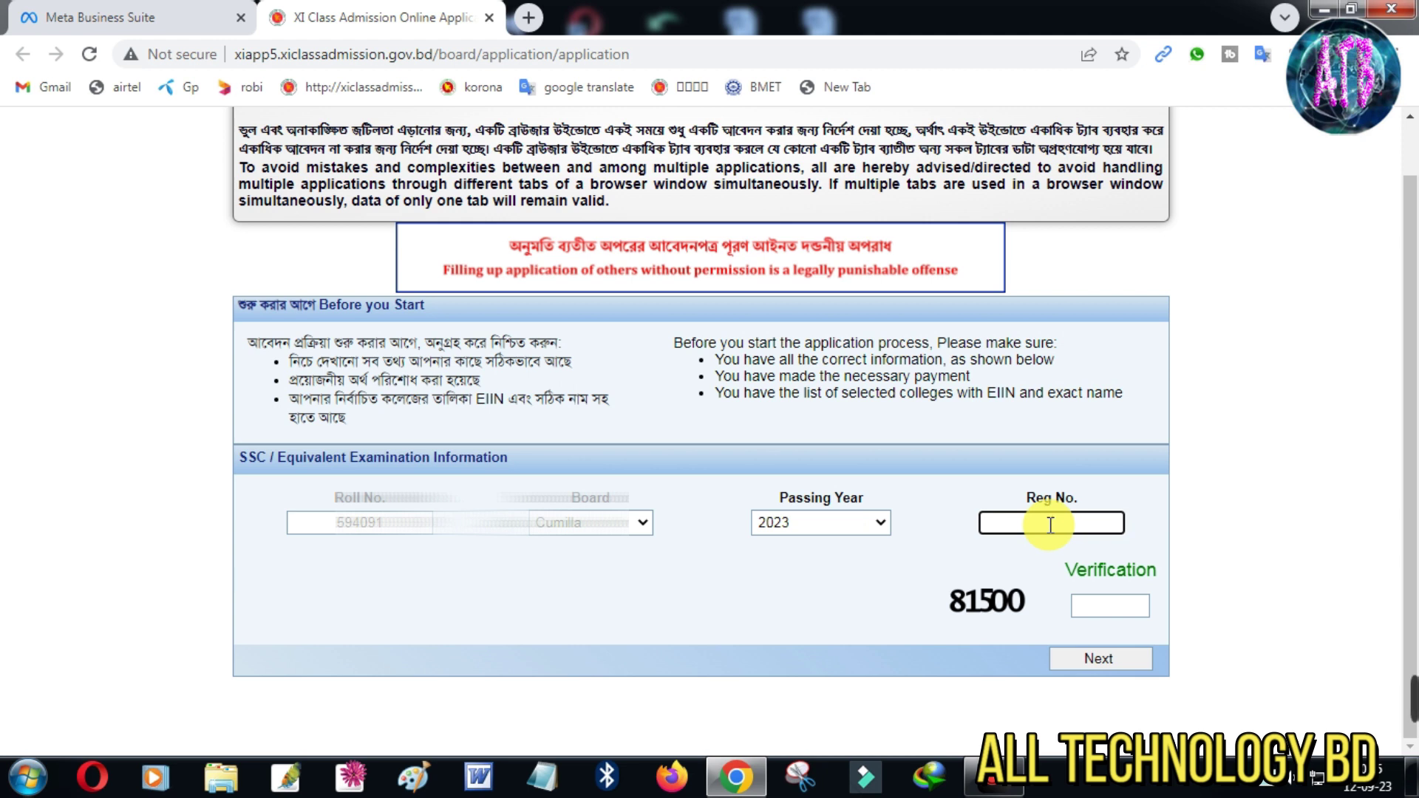
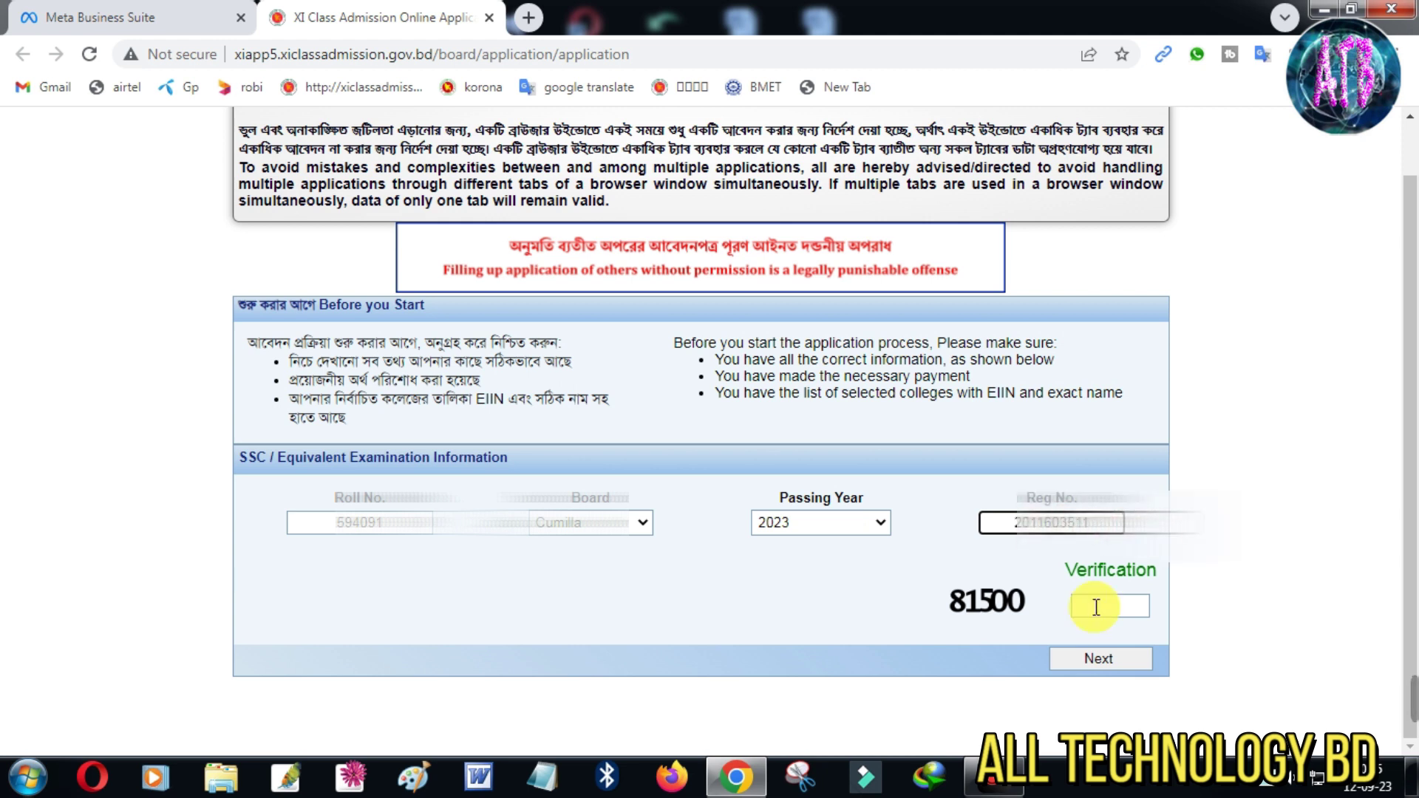
pyautogui.click(1095, 607)
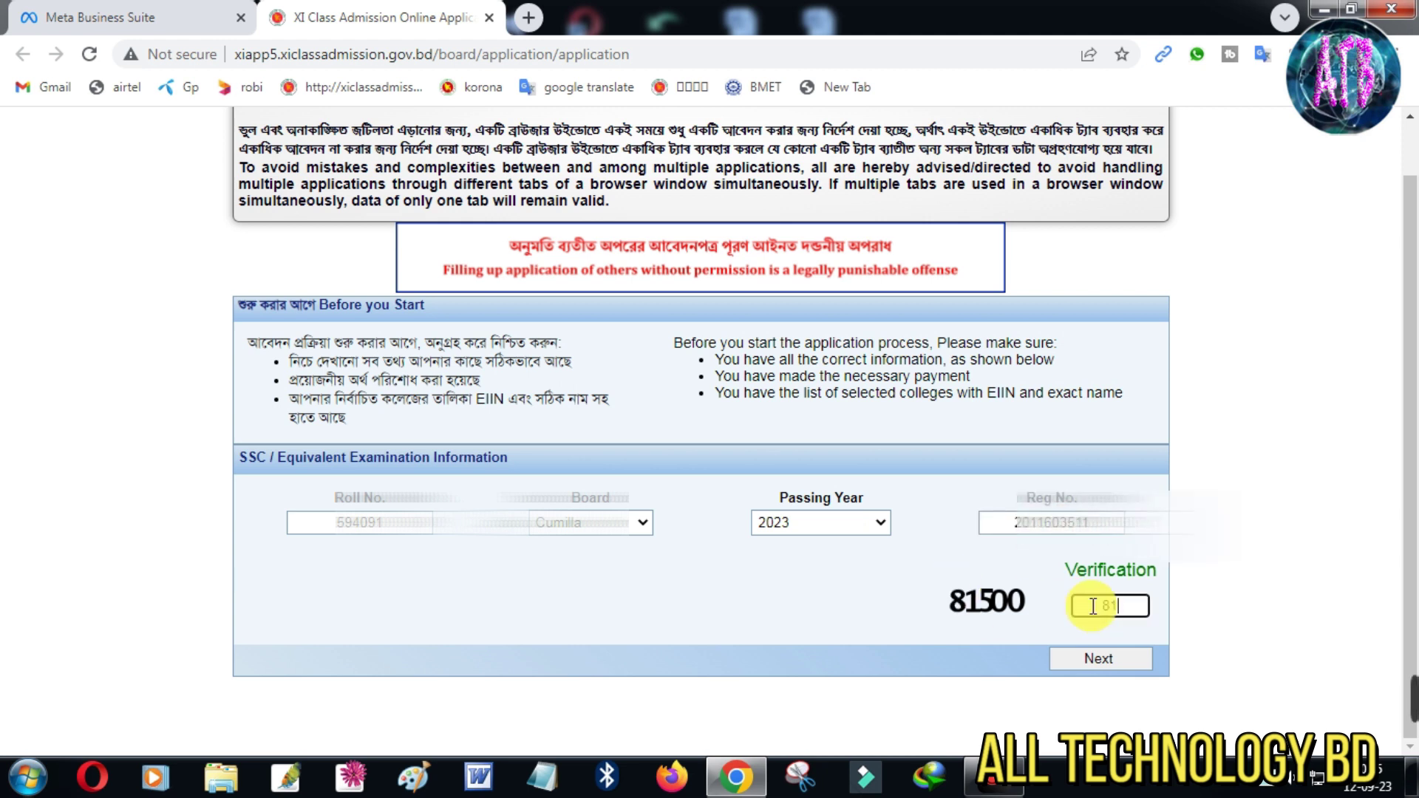
pyautogui.write('81500')
pyautogui.click(1102, 662)
pyautogui.scroll(-10, 1085, 667)
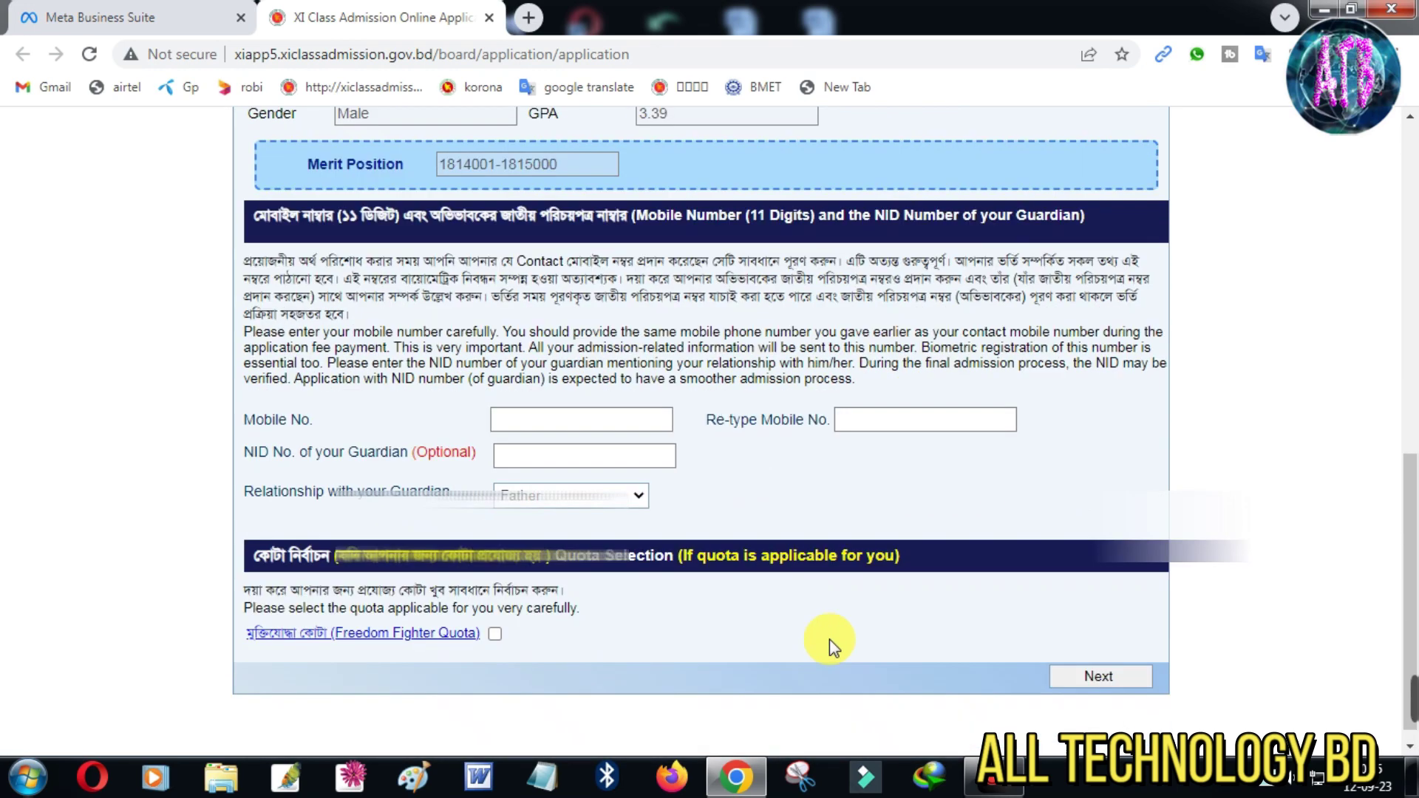
pyautogui.scroll(4, 828, 628)
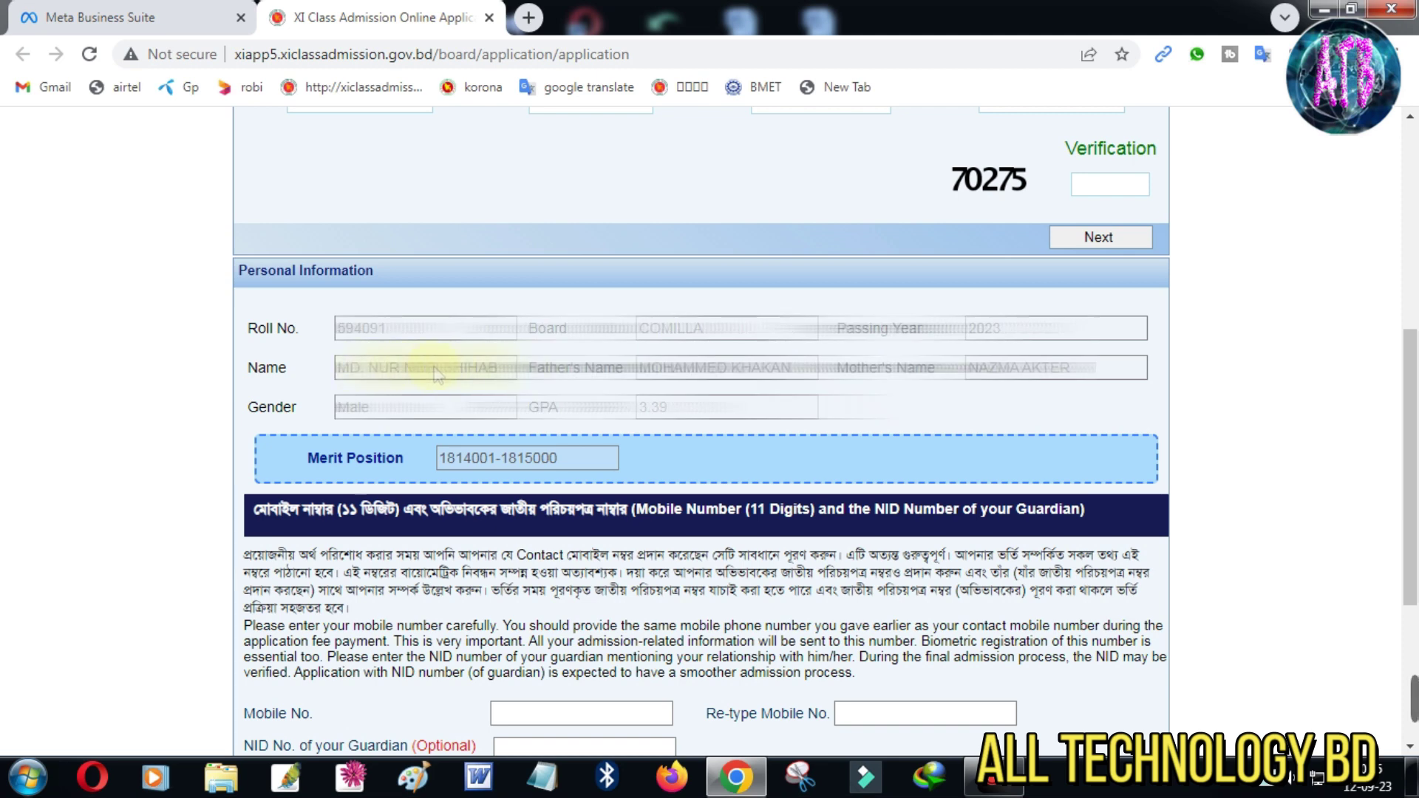
pyautogui.scroll(-4, 748, 481)
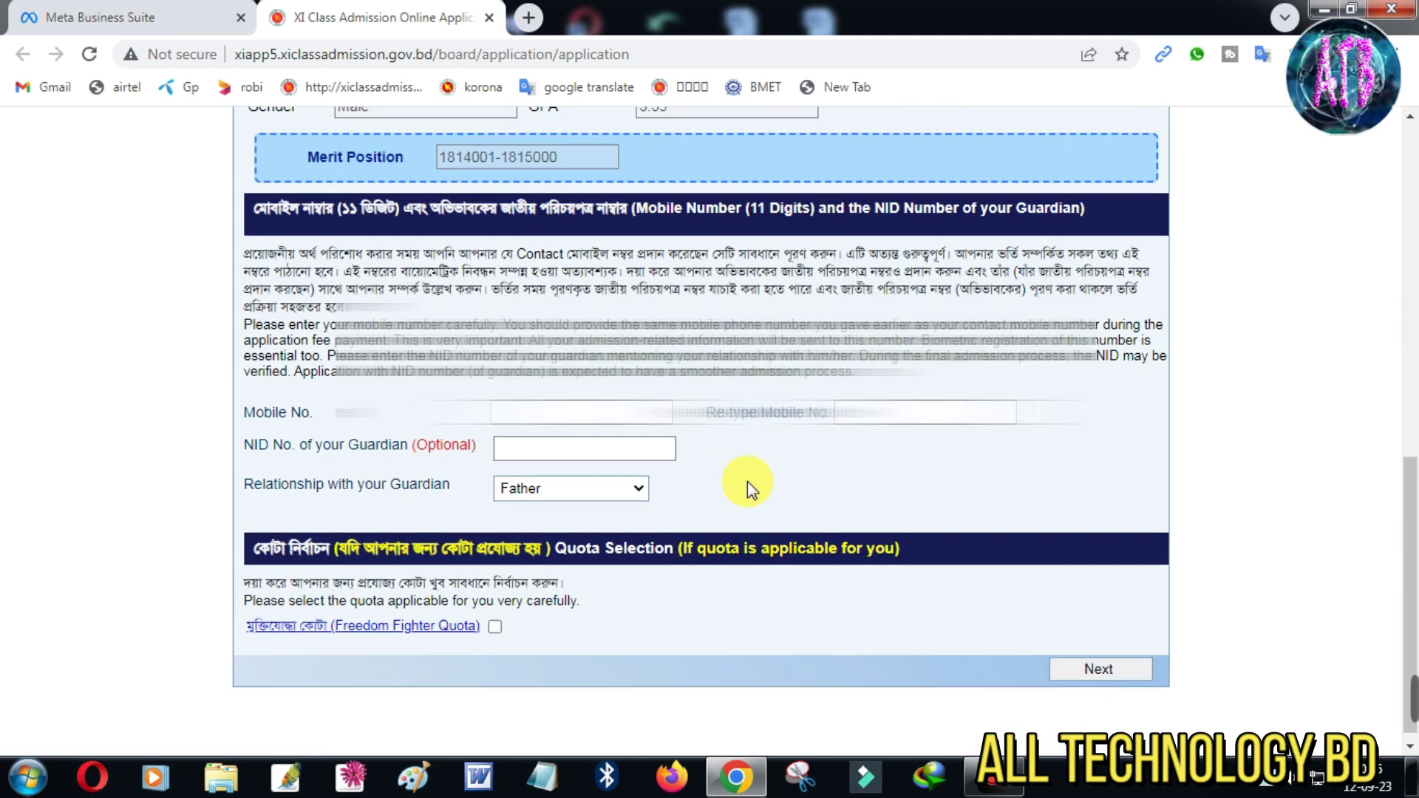
# Enter the applicant's mobile number in both Mobile No. and Re-type Mobile No
pyautogui.click(547, 405)
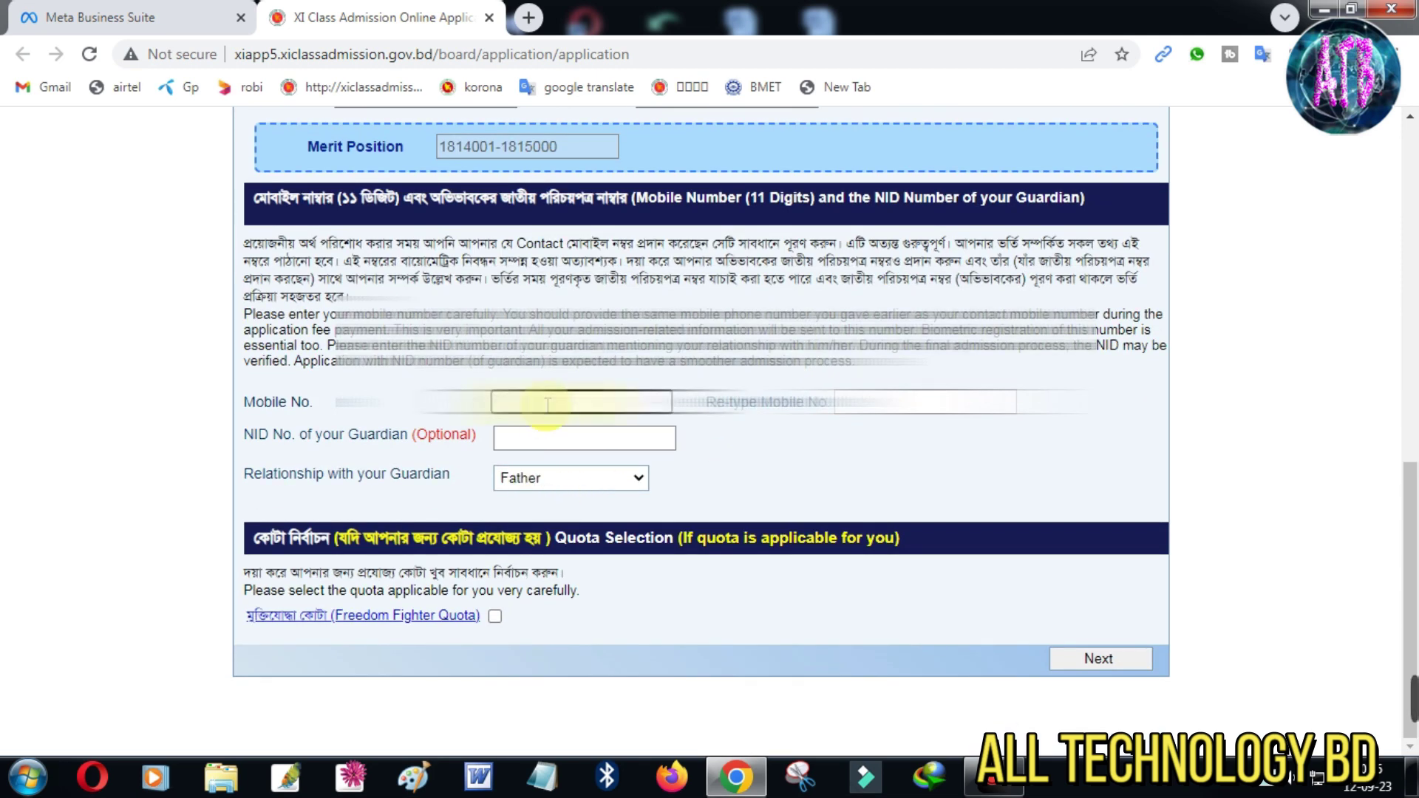
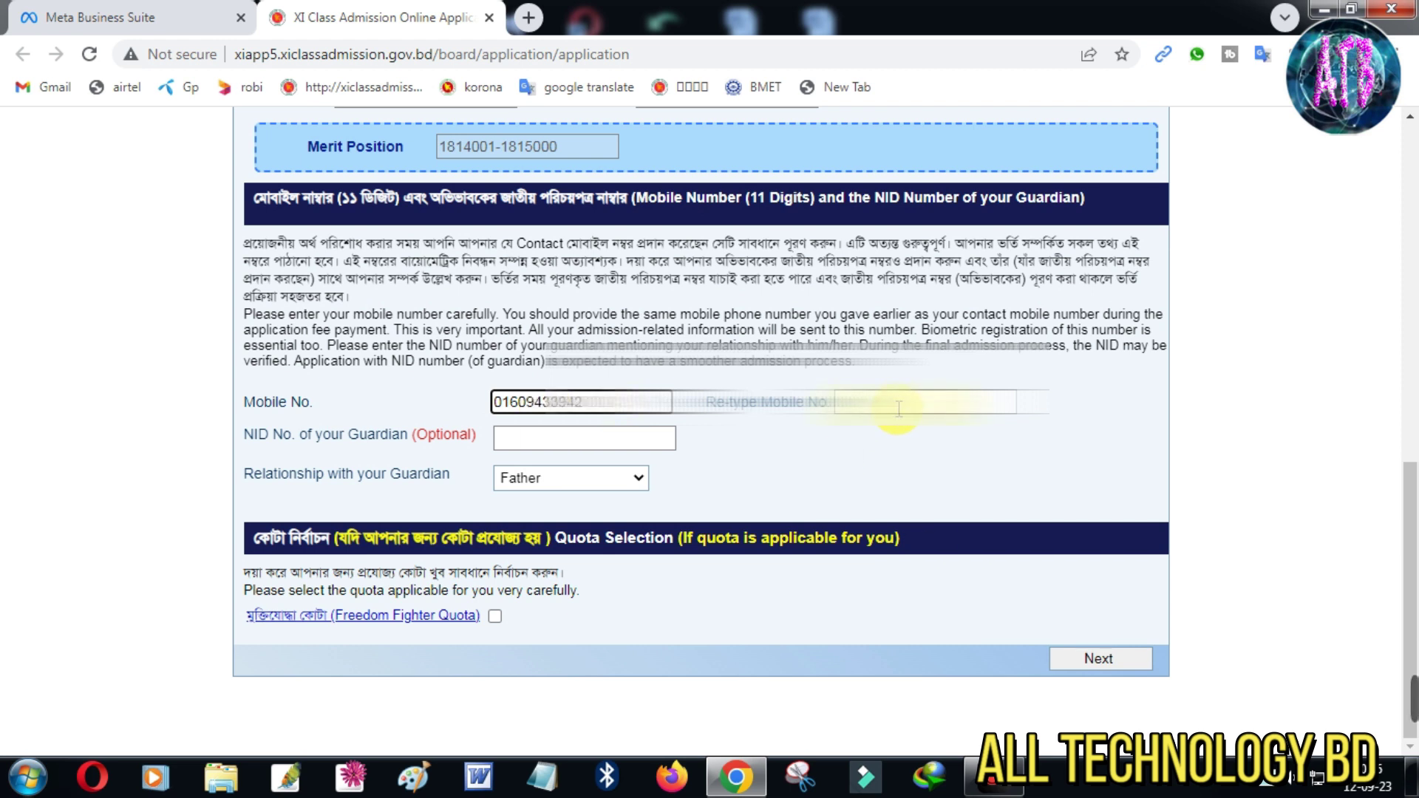
pyautogui.click(900, 403)
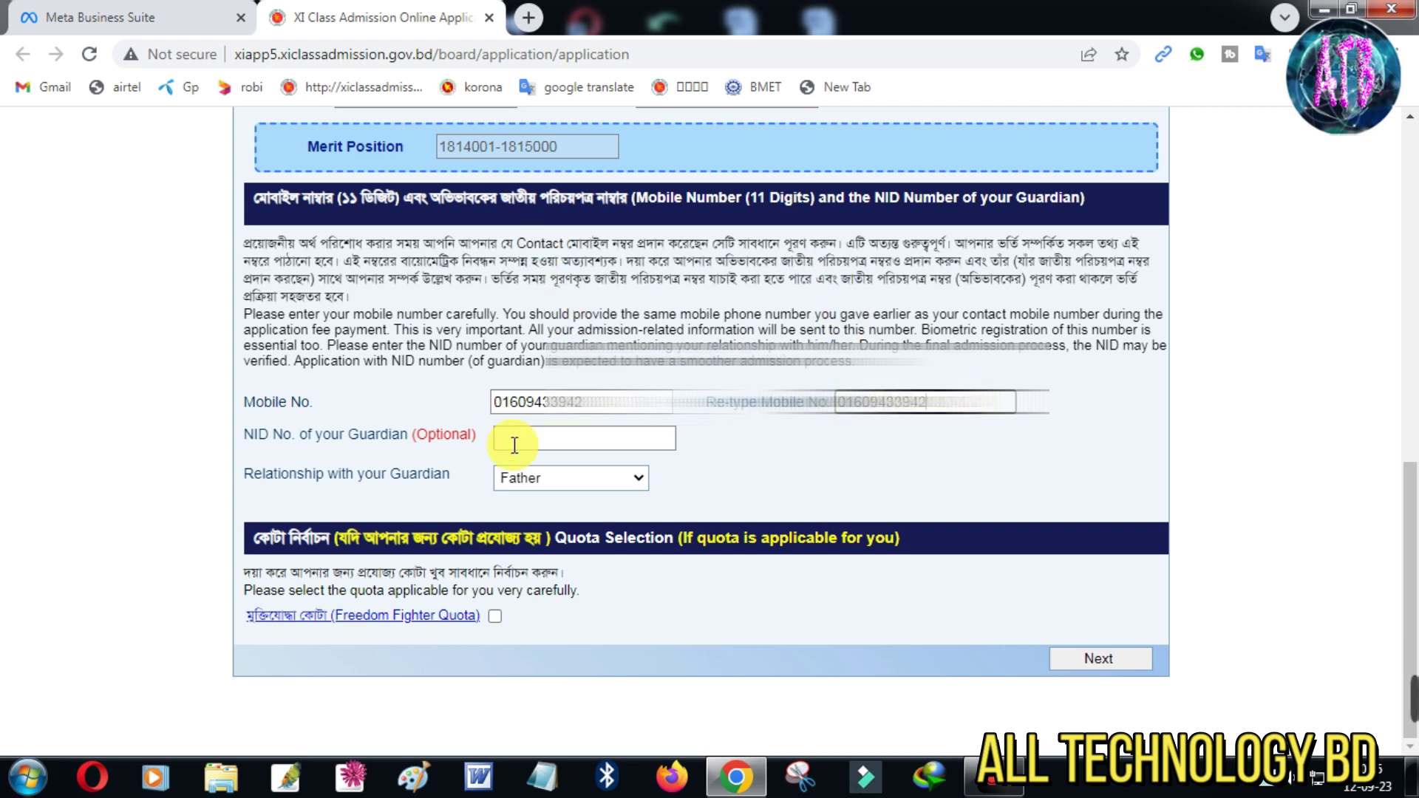
pyautogui.click(528, 403)
pyautogui.write('016094')
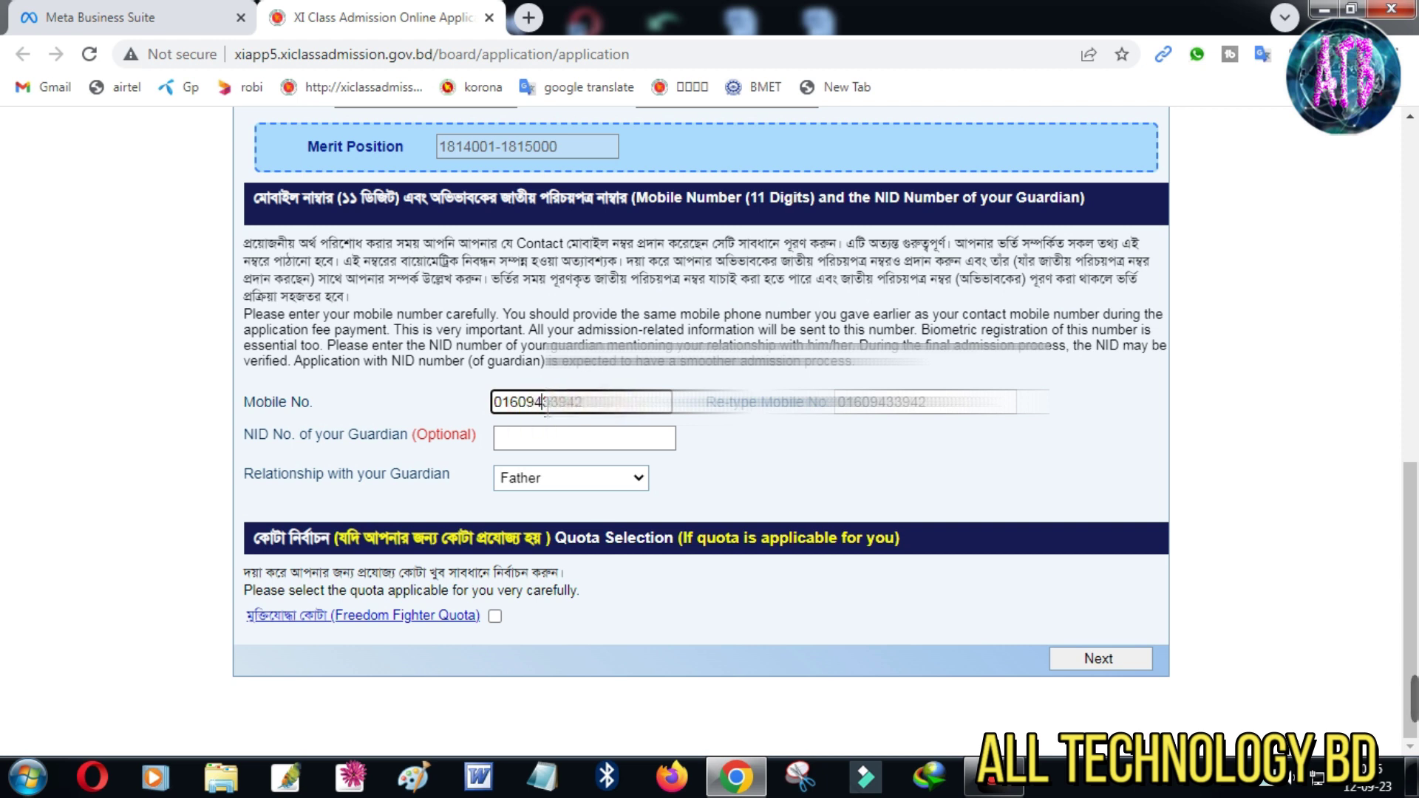
pyautogui.click(869, 403)
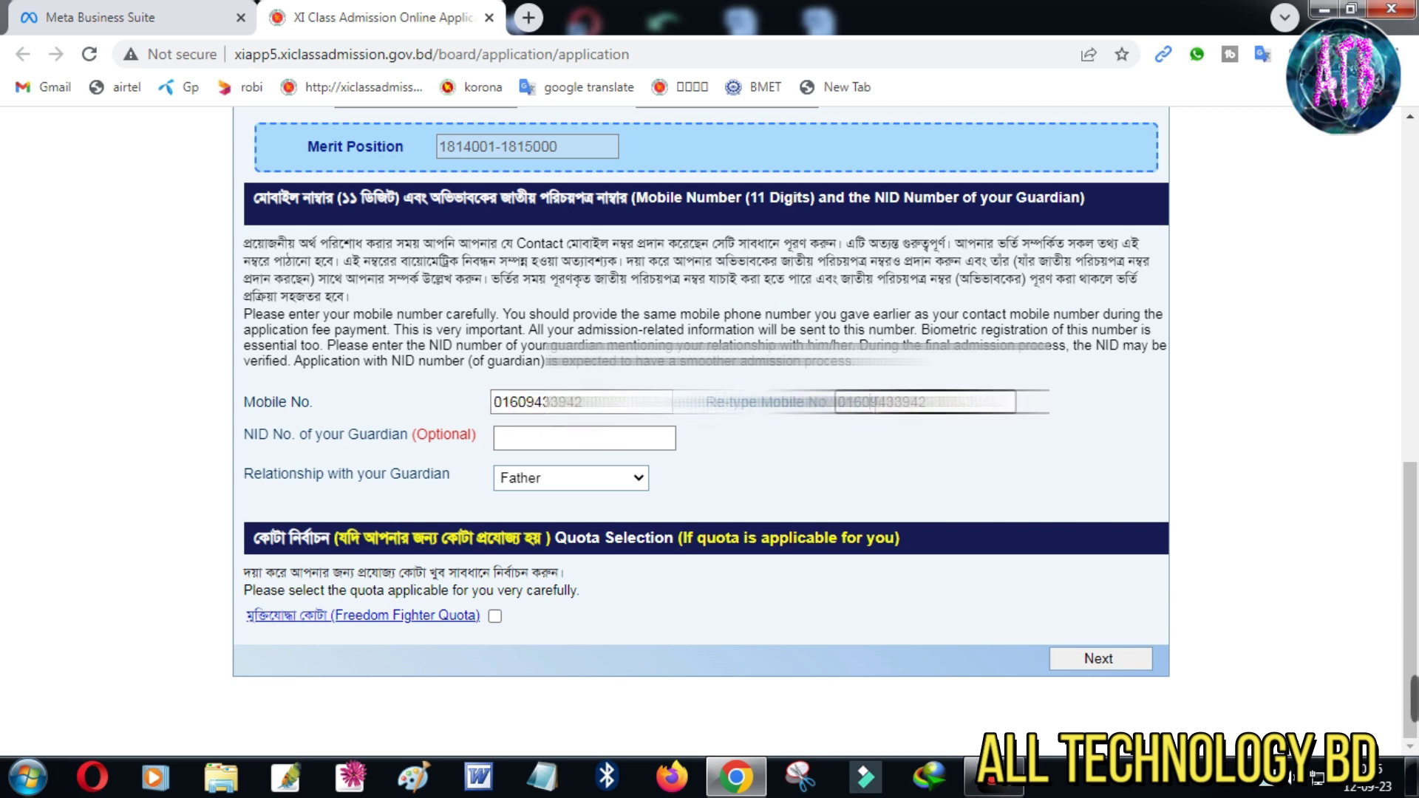
# Keep Father as guardian relationship, leave the guardian NID empty, and submit the section
pyautogui.click(536, 442)
pyautogui.click(556, 487)
pyautogui.click(556, 495)
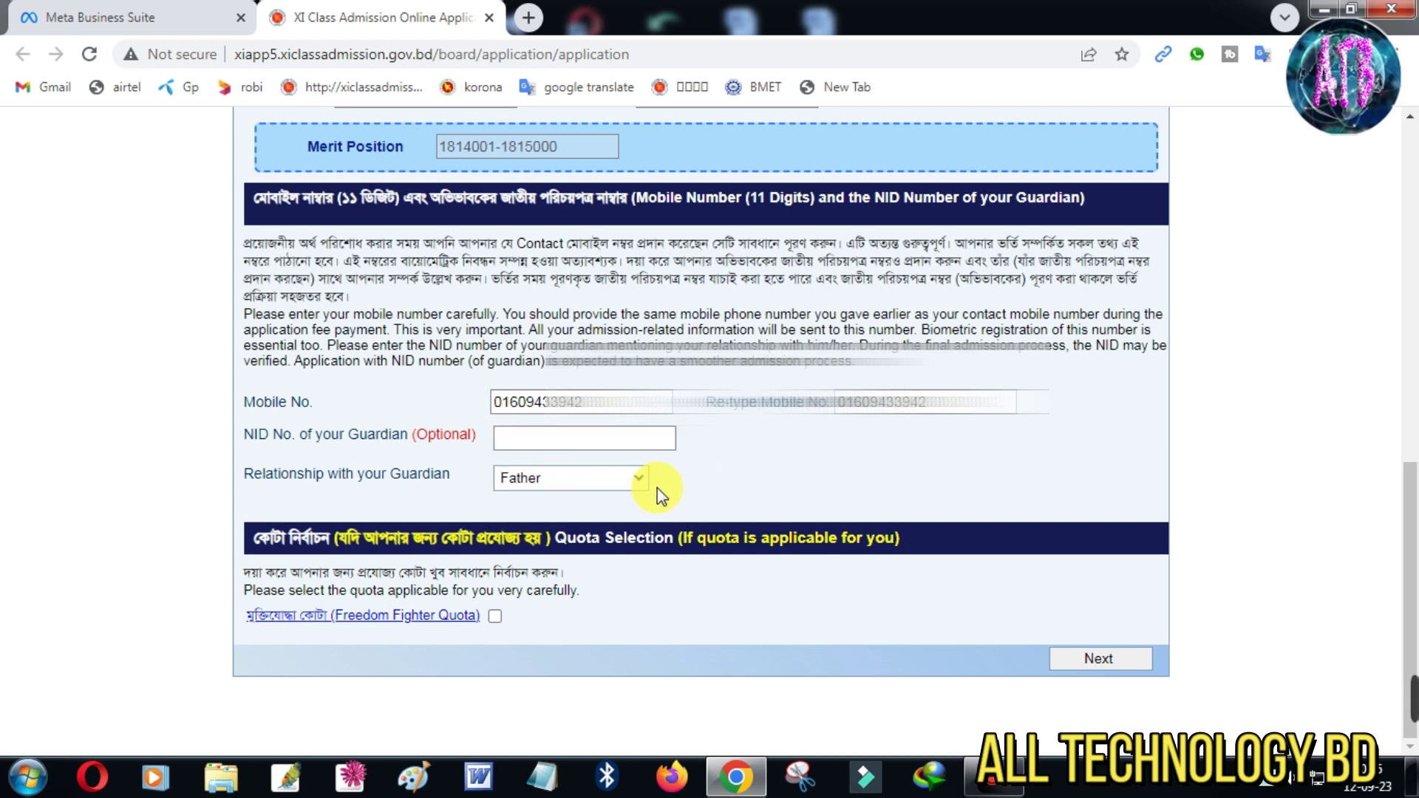
pyautogui.click(577, 482)
pyautogui.click(577, 485)
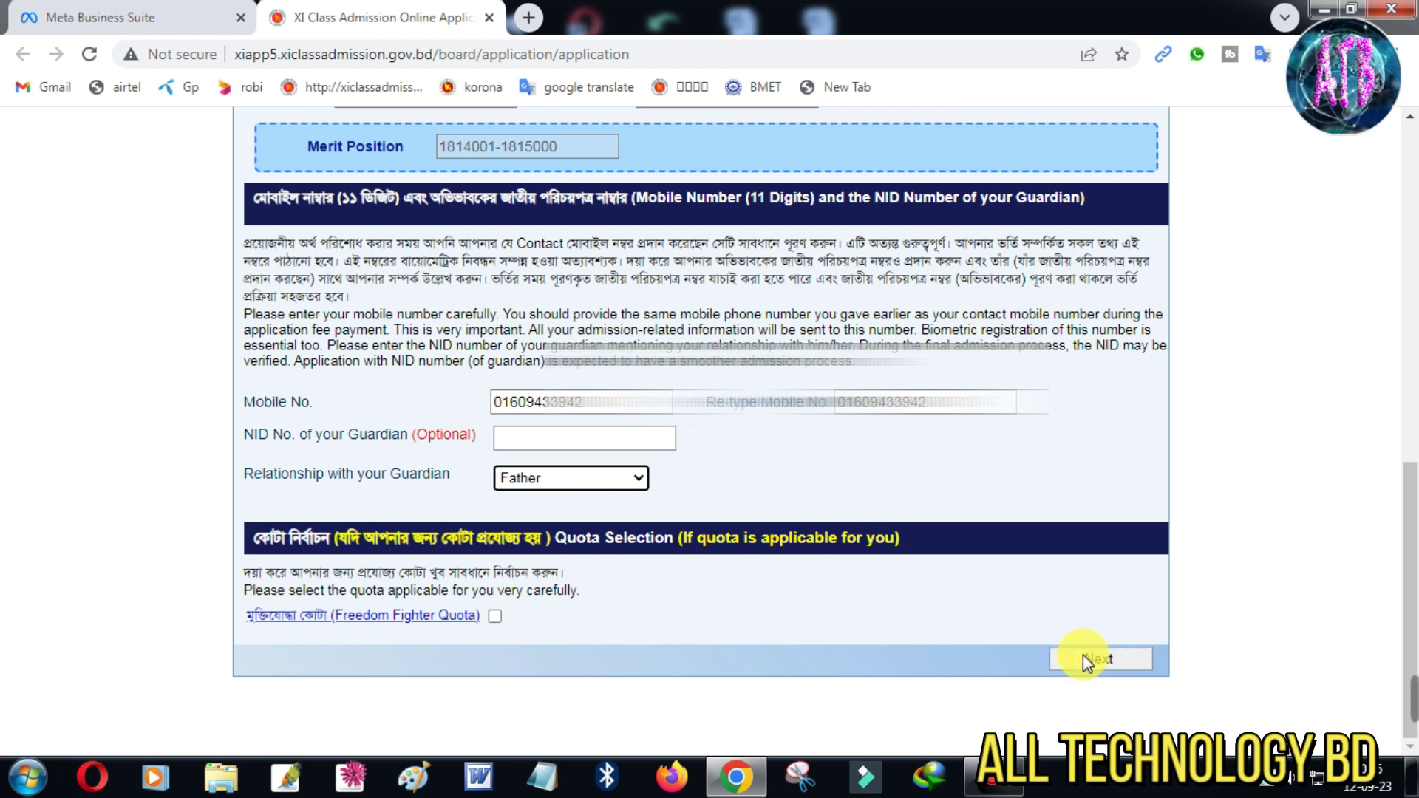
pyautogui.moveTo(446, 409)
pyautogui.mouseDown()
pyautogui.moveTo(484, 443)
pyautogui.moveTo(699, 463)
pyautogui.mouseUp()
pyautogui.press('Escape')
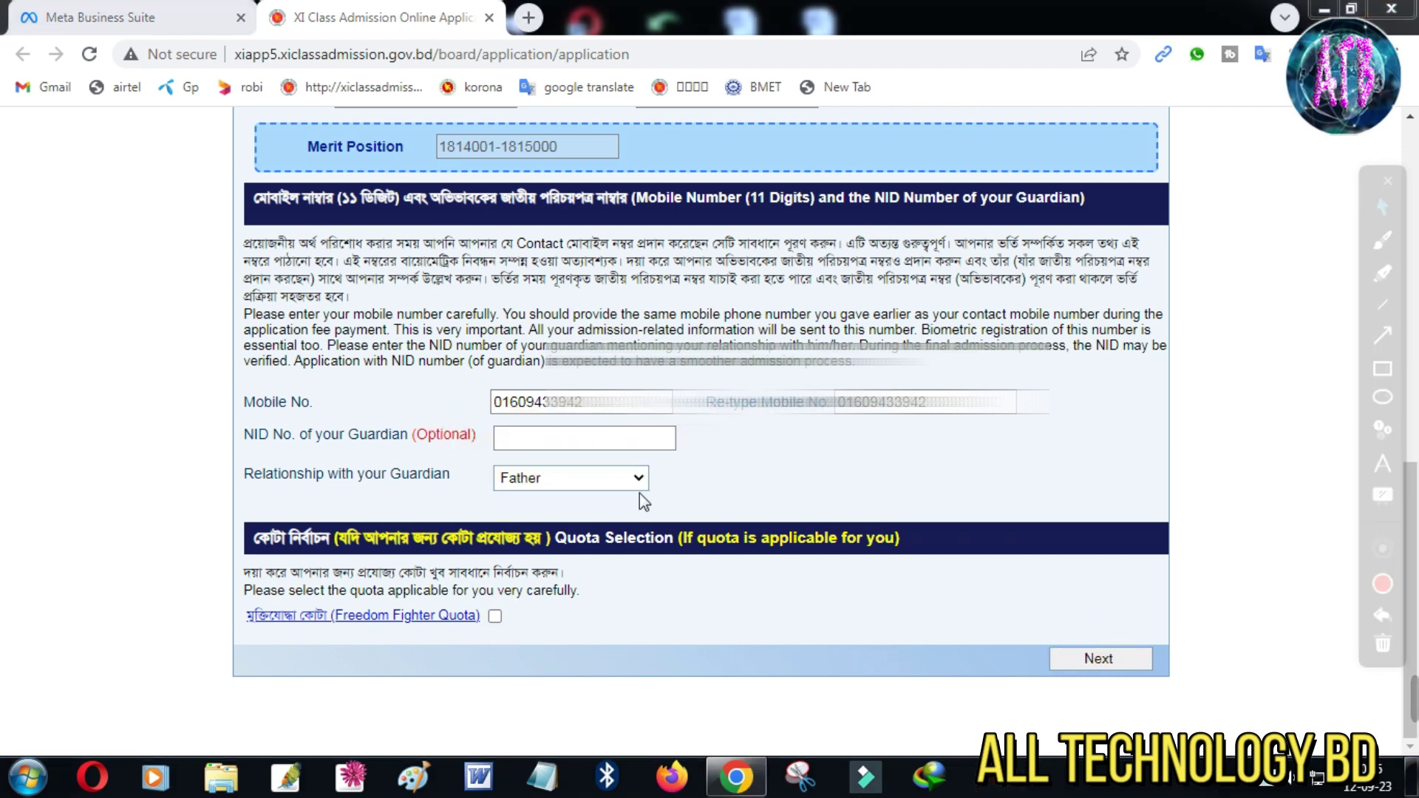
pyautogui.click(539, 443)
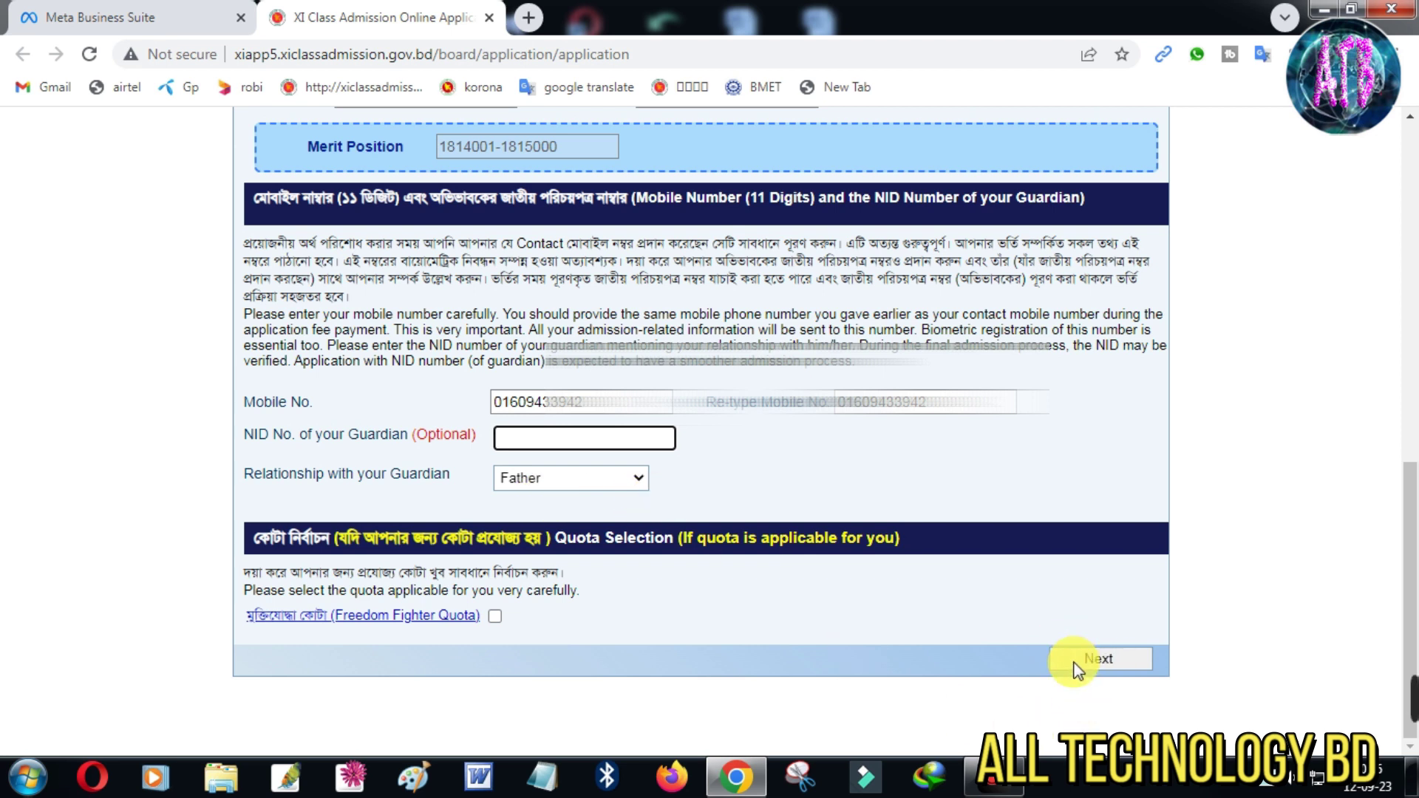
pyautogui.moveTo(1013, 613); pyautogui.dragTo(1180, 704)
pyautogui.press('Escape')
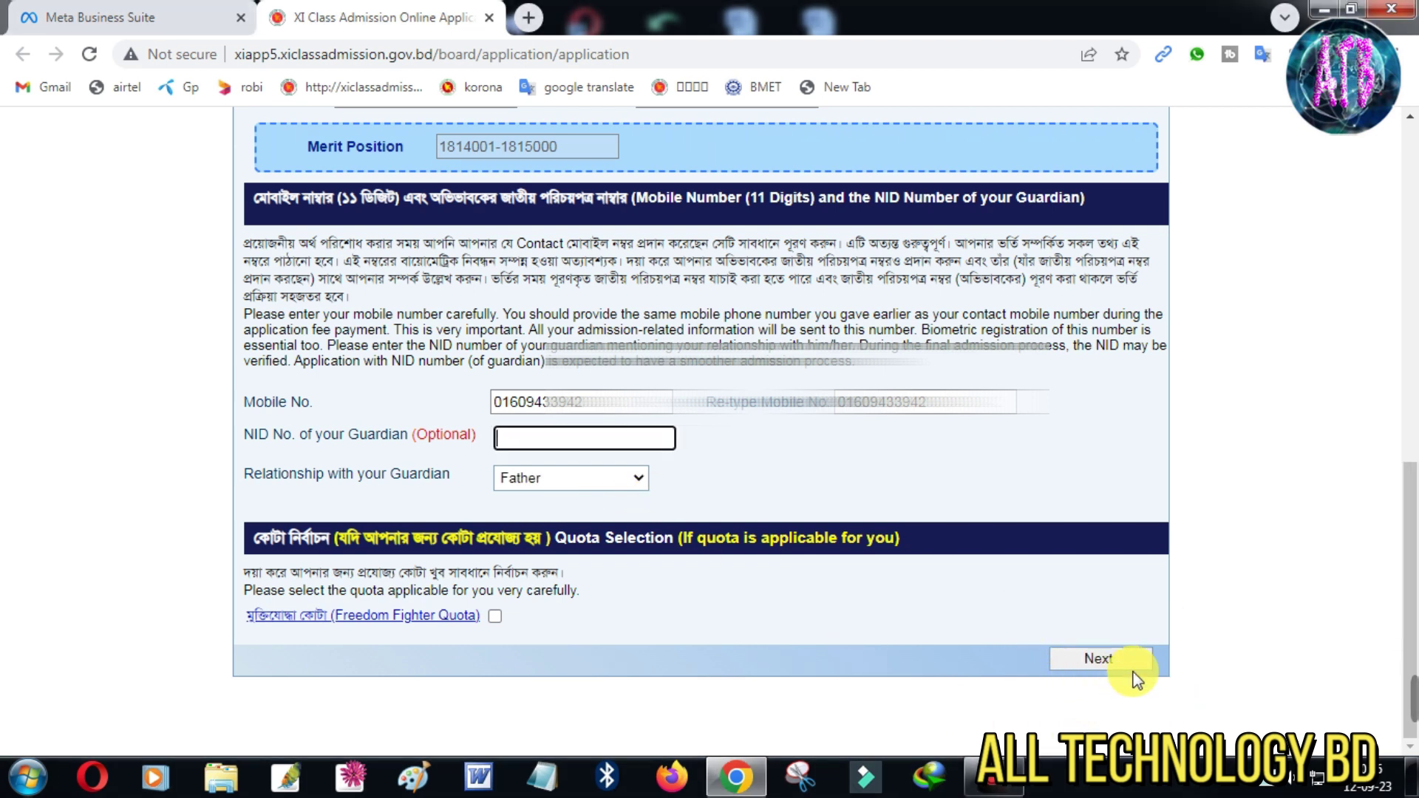
pyautogui.click(1097, 661)
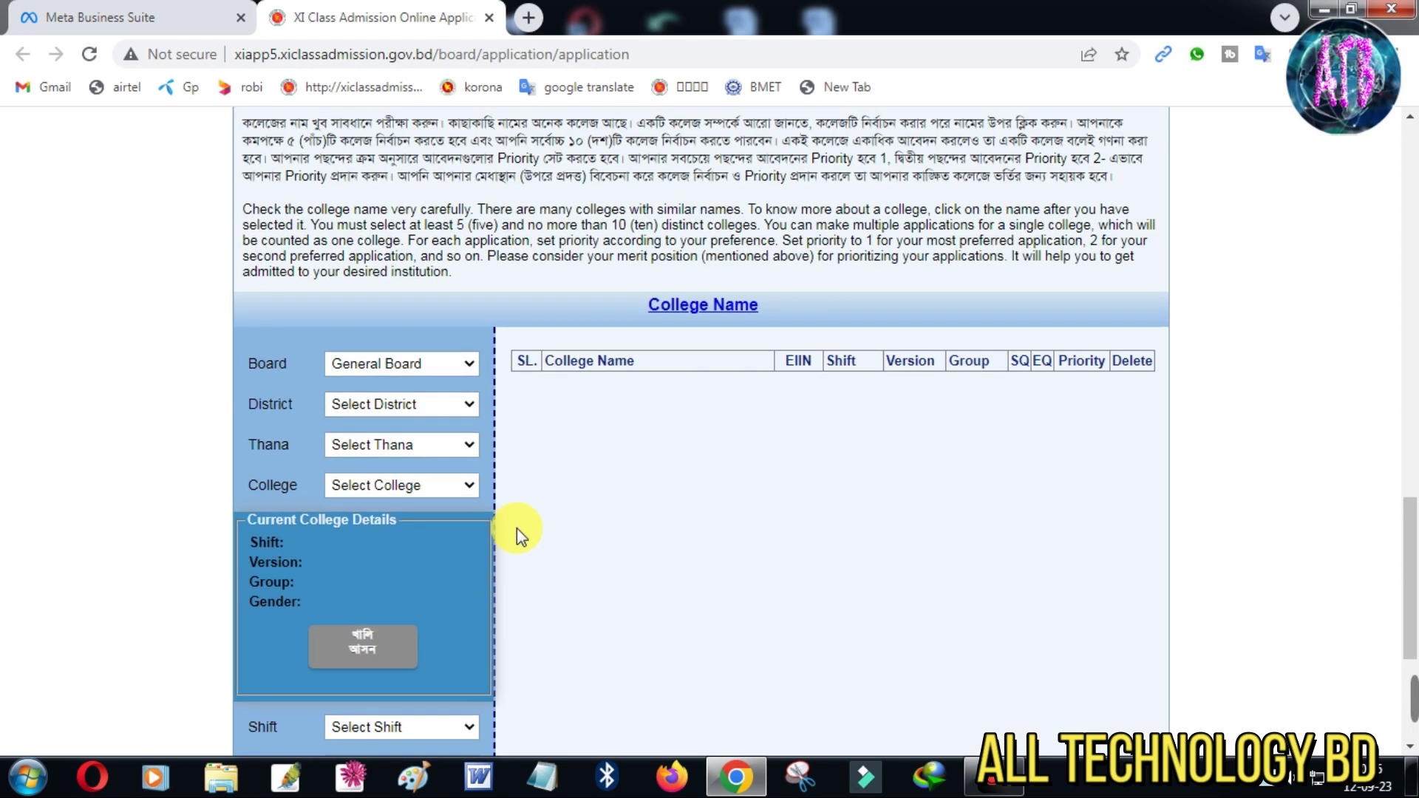
# Keep General Board as the board for the college search
pyautogui.click(391, 364)
pyautogui.click(392, 365)
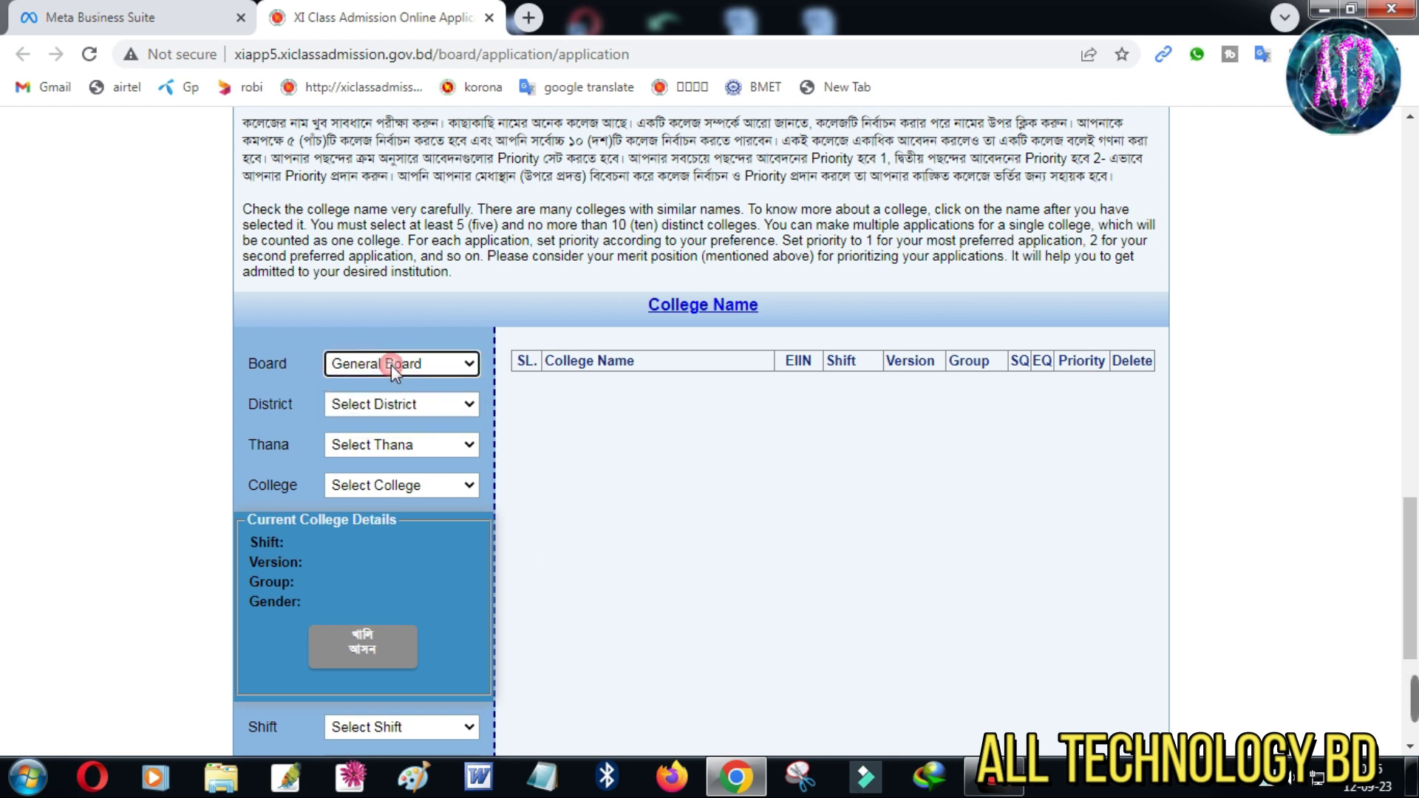
pyautogui.click(374, 374)
pyautogui.click(374, 373)
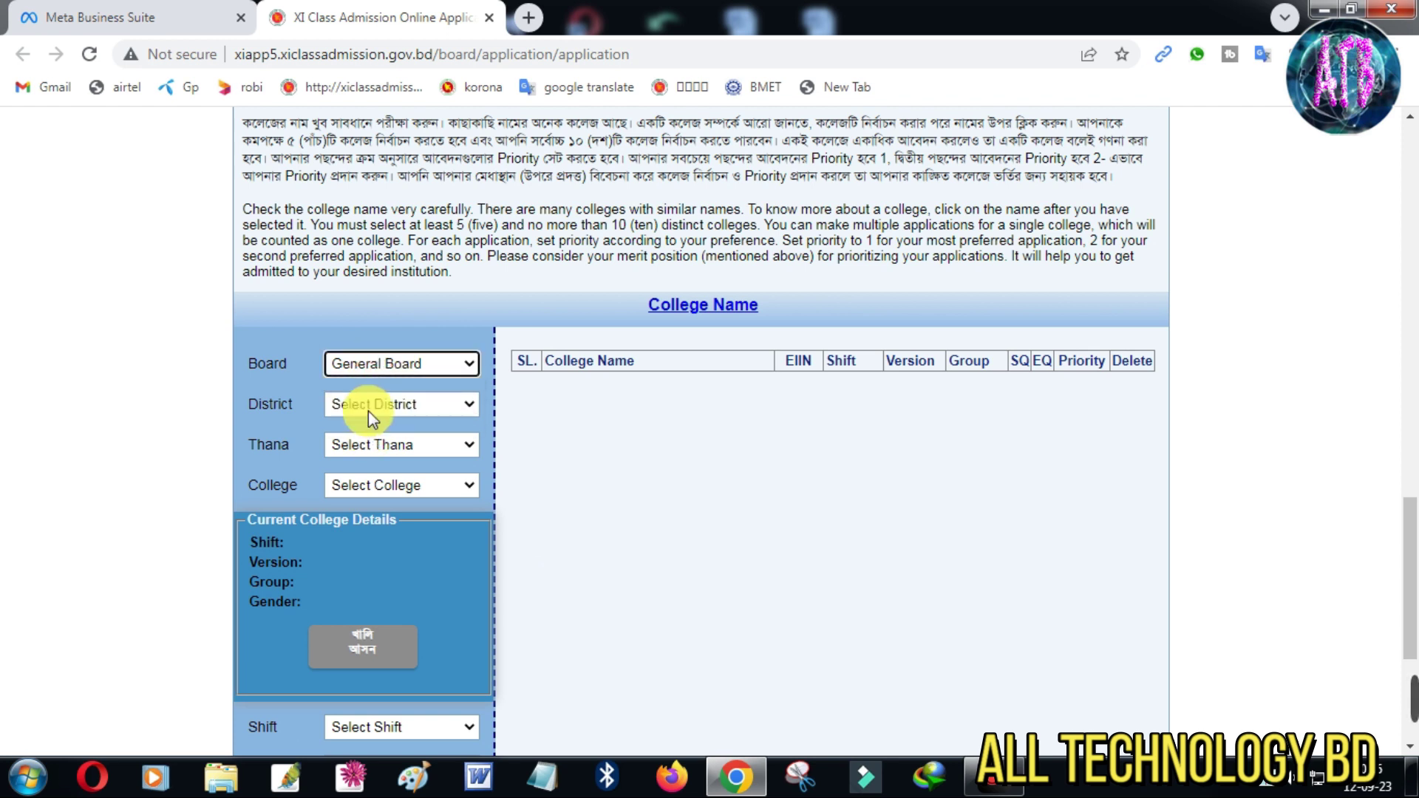
pyautogui.click(368, 406)
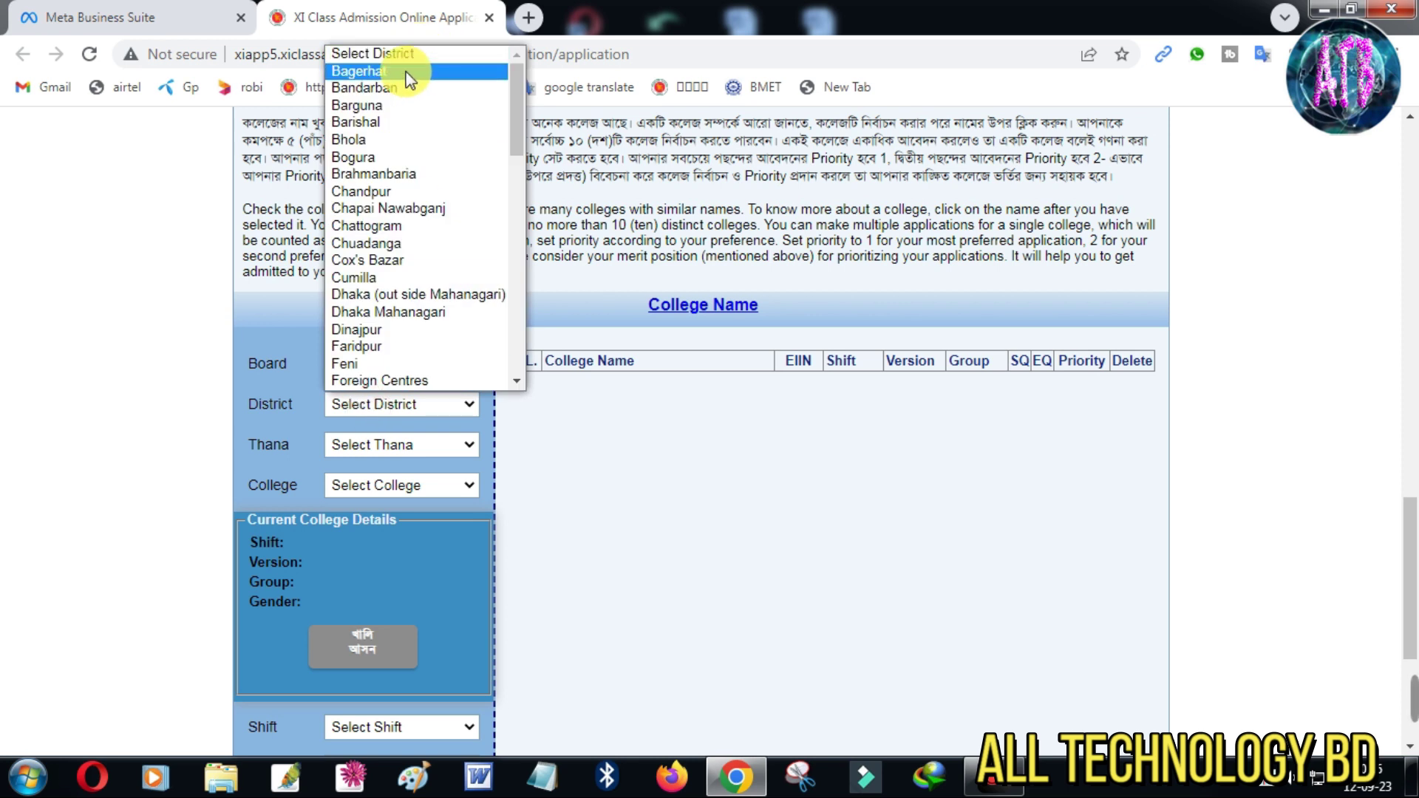
pyautogui.click(705, 492)
pyautogui.hotkey('ctrl', 'shift', 'd')
pyautogui.moveTo(299, 334)
pyautogui.mouseDown()
pyautogui.moveTo(317, 362)
pyautogui.moveTo(498, 392)
pyautogui.mouseUp()
pyautogui.hotkey('ctrl', 'shift', 'd')
pyautogui.click(380, 366)
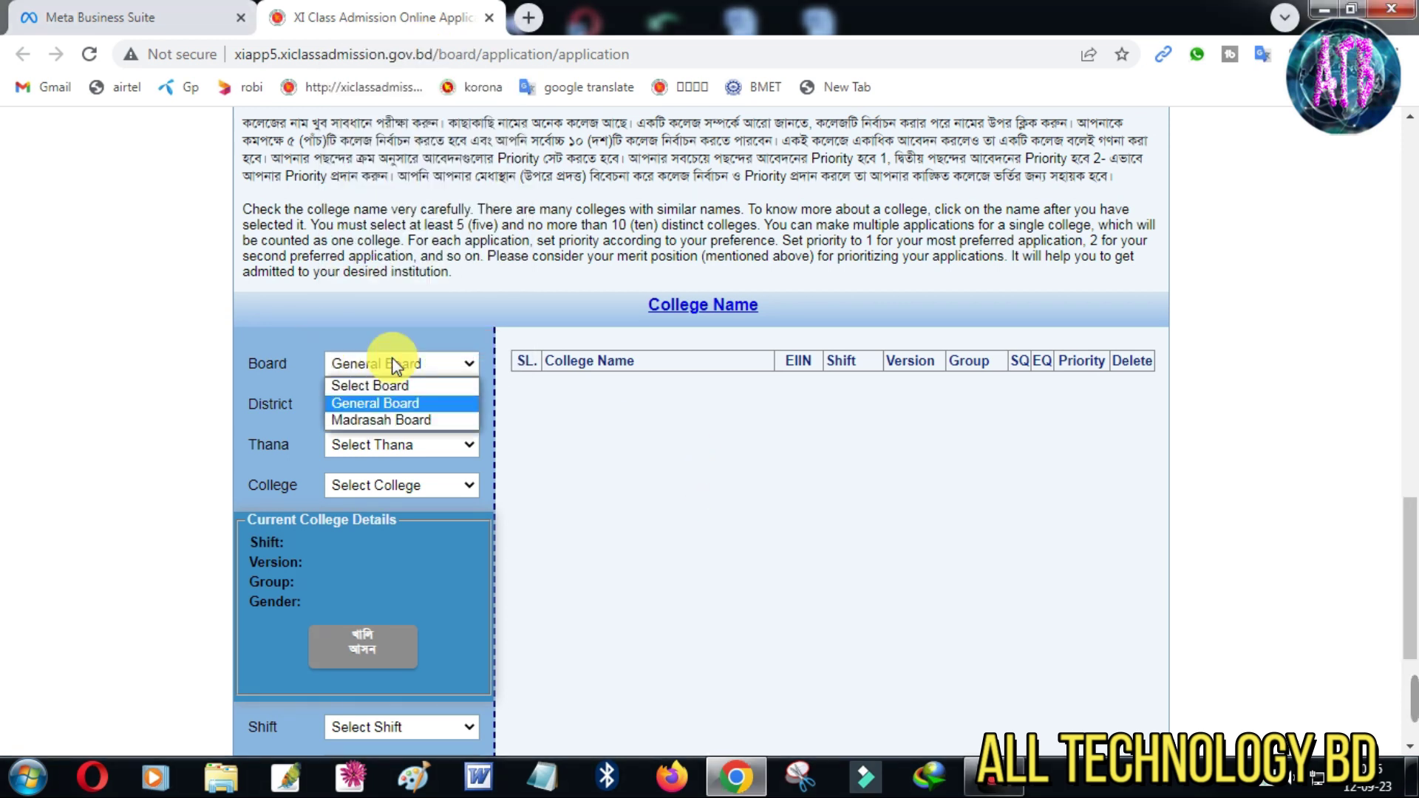
pyautogui.click(379, 404)
pyautogui.hotkey('ctrl', 'shift', 'd')
pyautogui.moveTo(298, 370); pyautogui.dragTo(484, 439)
pyautogui.hotkey('ctrl', 'shift', 'd')
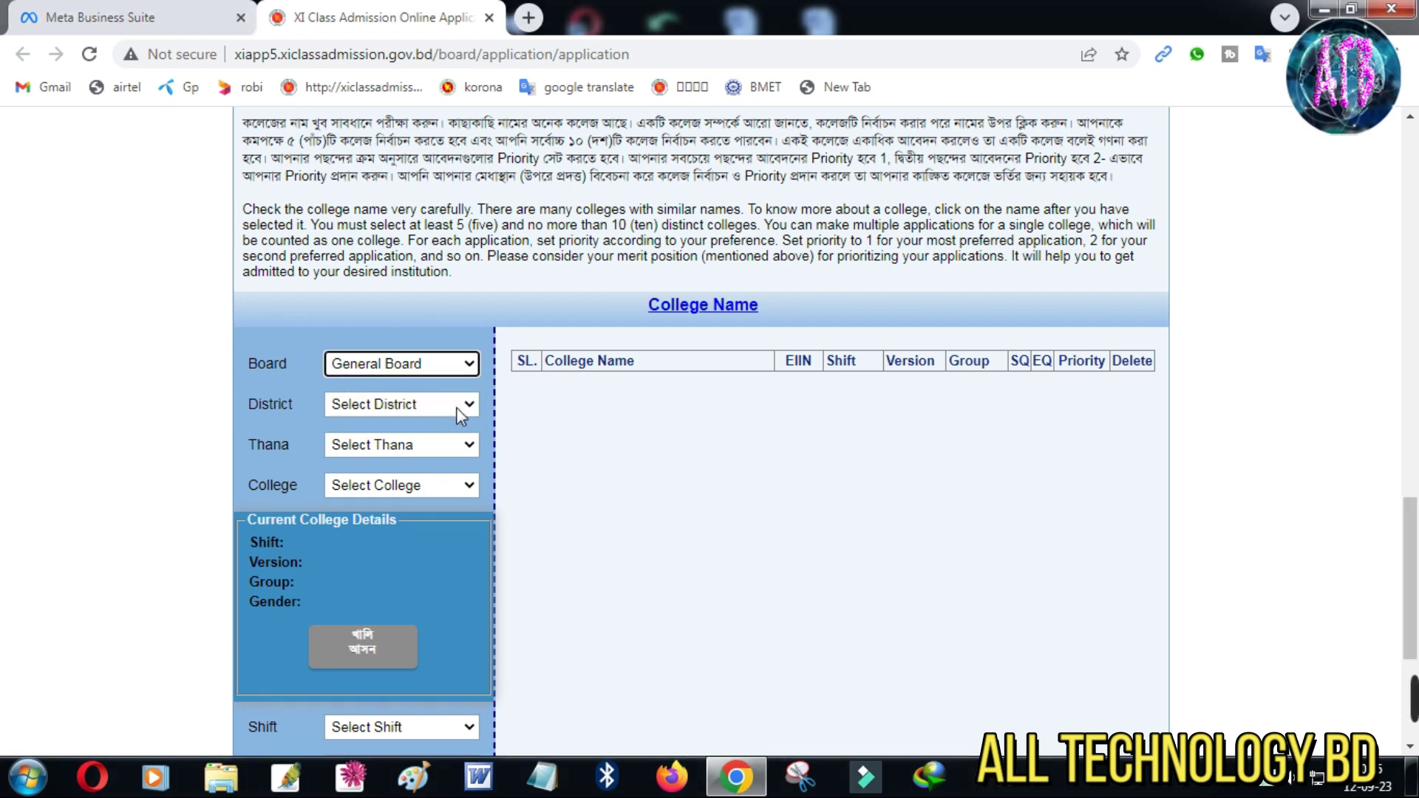
# Choose Noakhali district, Sonaimuri thana and Sonaimuri Govt. College
pyautogui.click(380, 405)
pyautogui.scroll(-3, 363, 185)
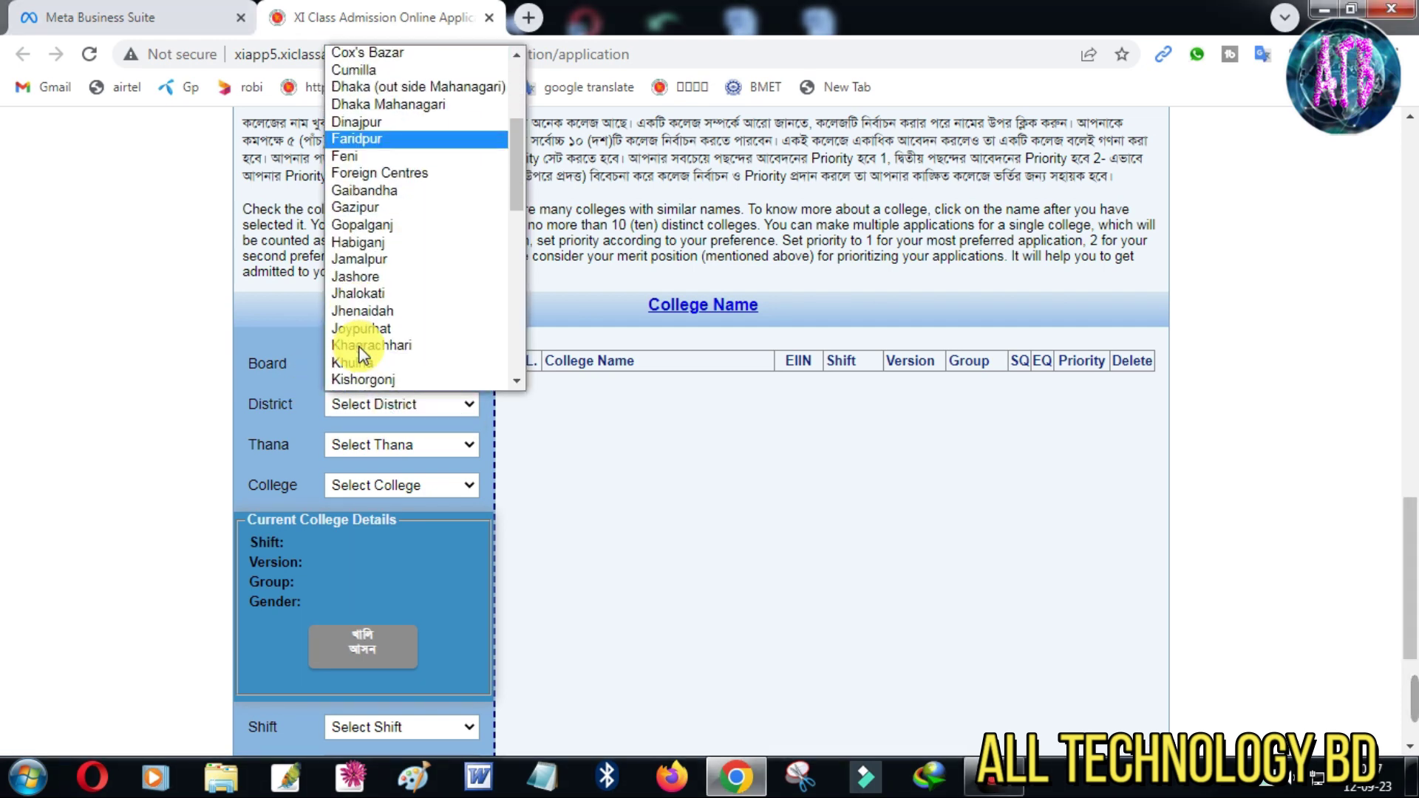
pyautogui.scroll(-5, 393, 340)
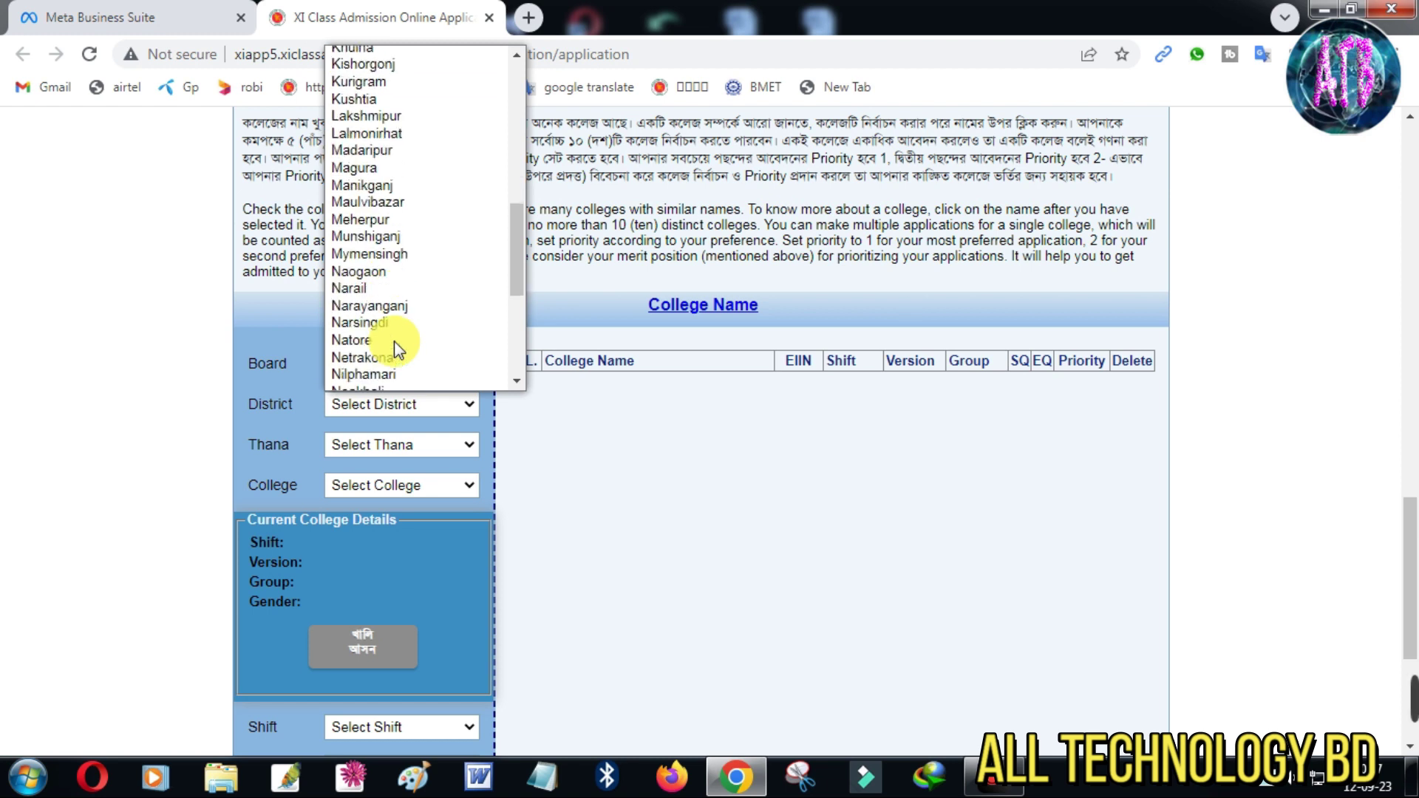
pyautogui.scroll(-4, 394, 340)
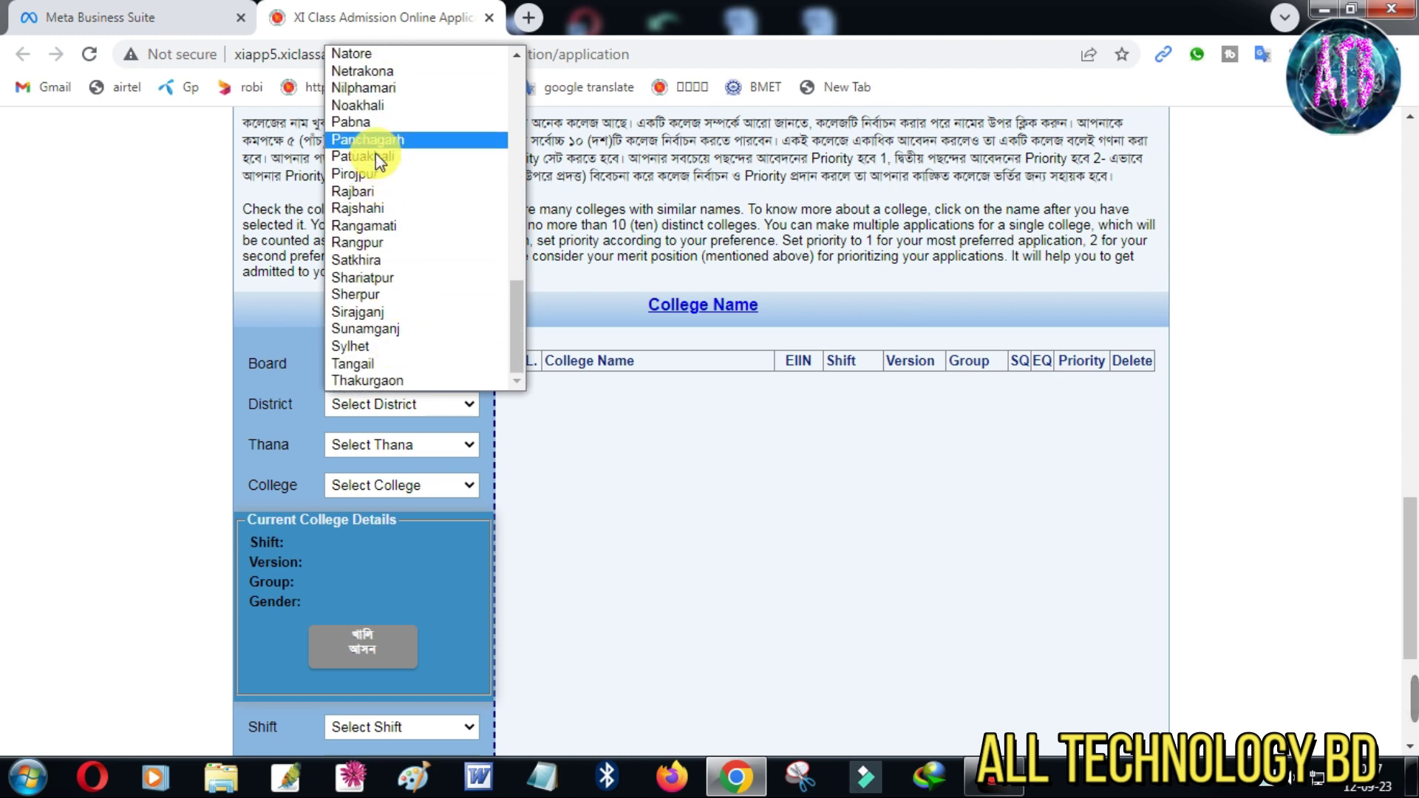
pyautogui.click(376, 107)
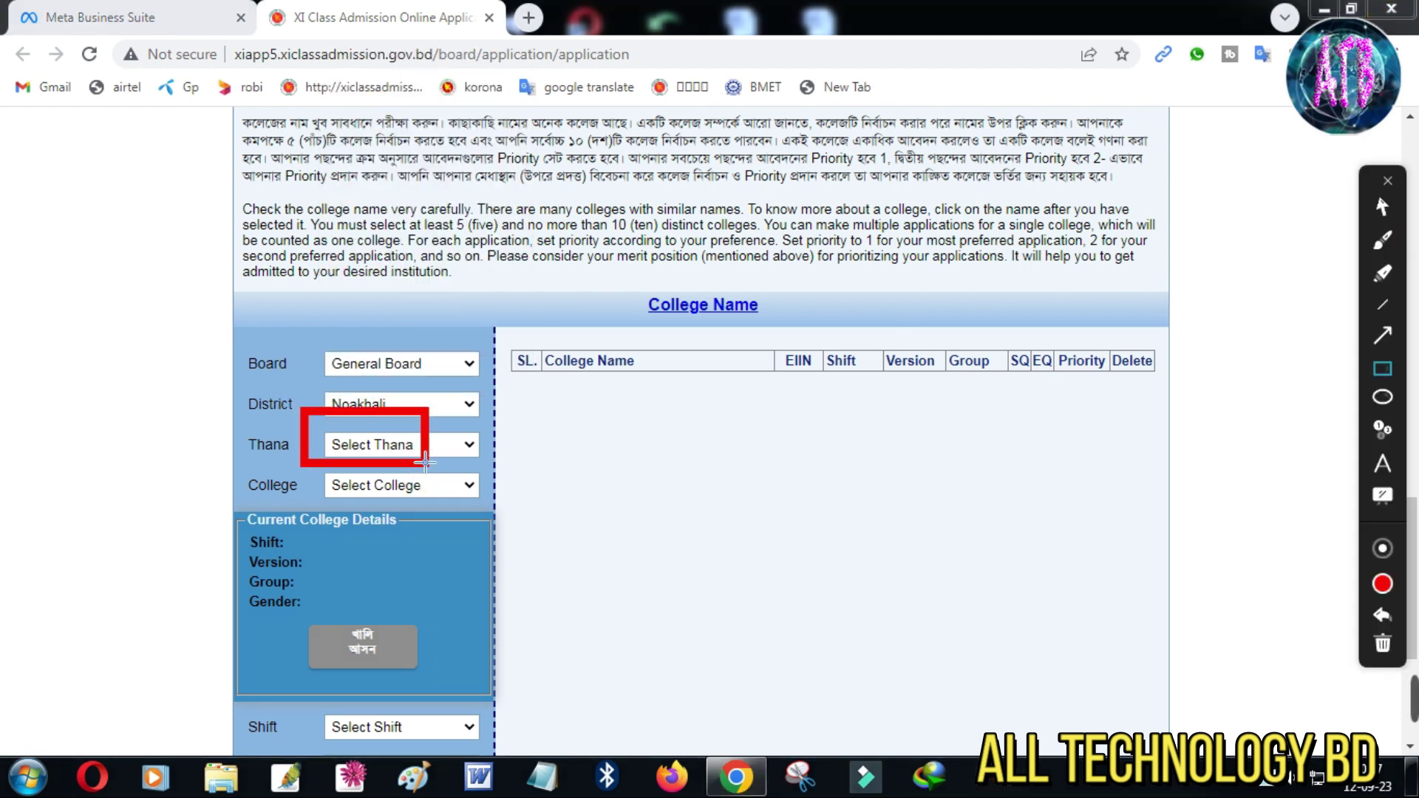
pyautogui.click(476, 447)
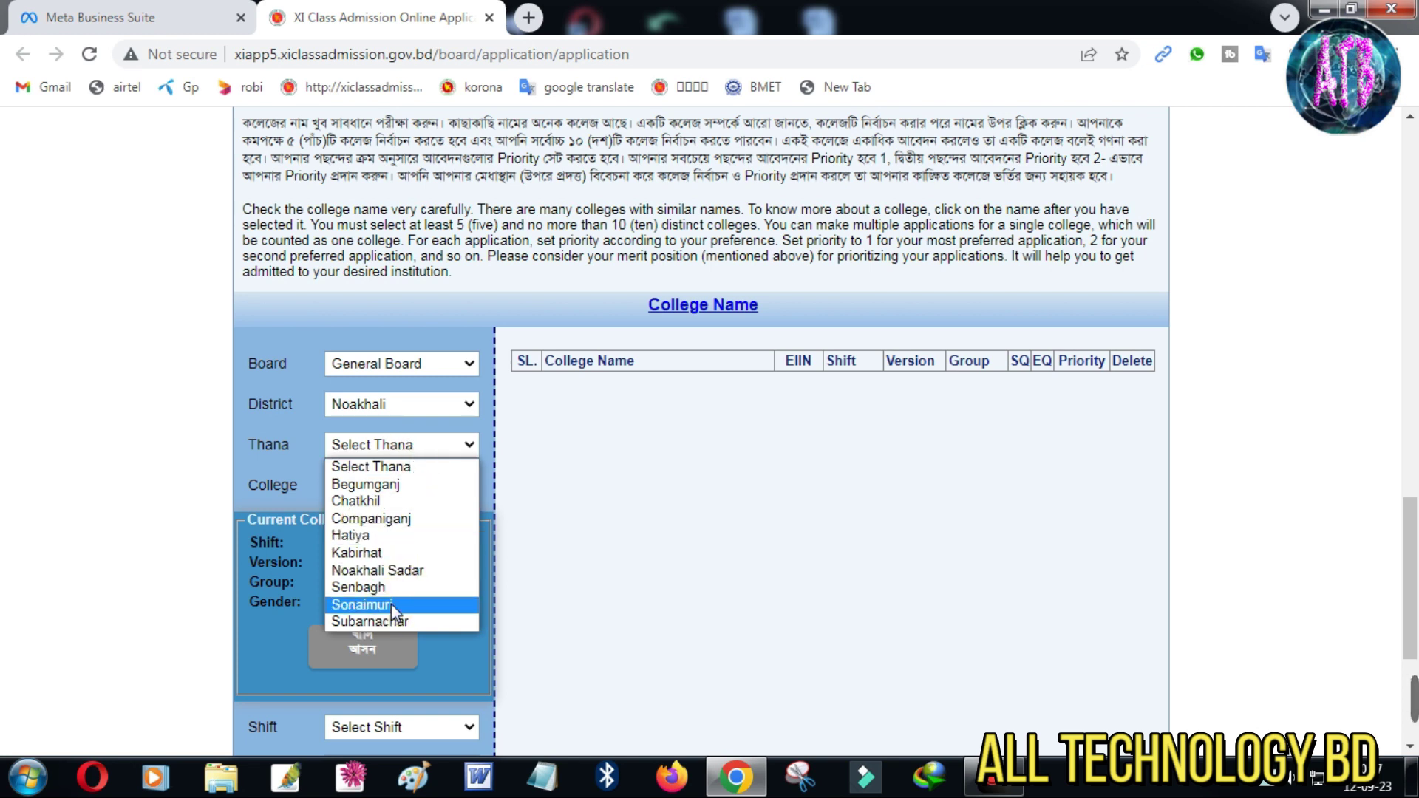
pyautogui.click(392, 604)
pyautogui.click(420, 486)
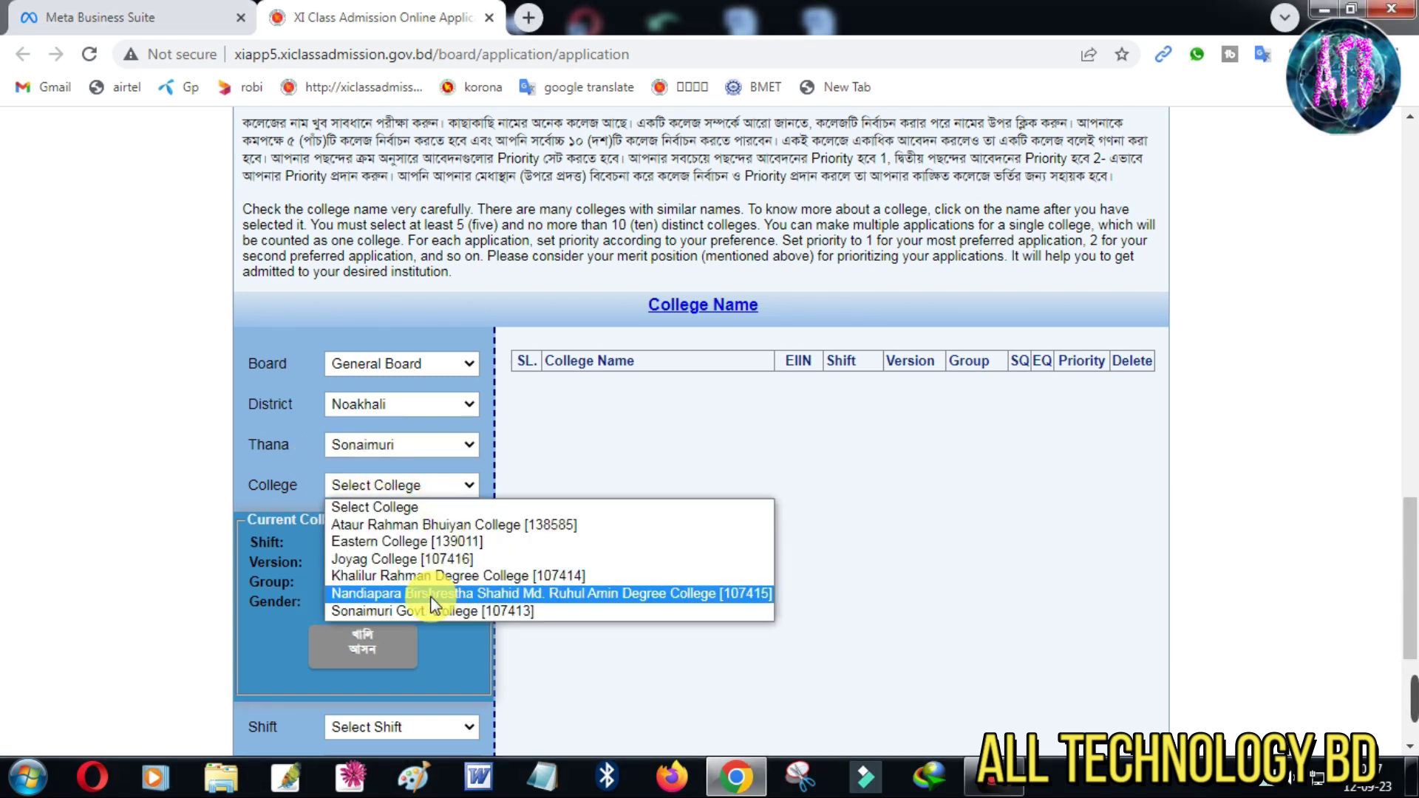
pyautogui.click(410, 612)
# Check the remaining seats (খালি আসন) at Sonaimuri Govt. College
pyautogui.scroll(-3, 444, 592)
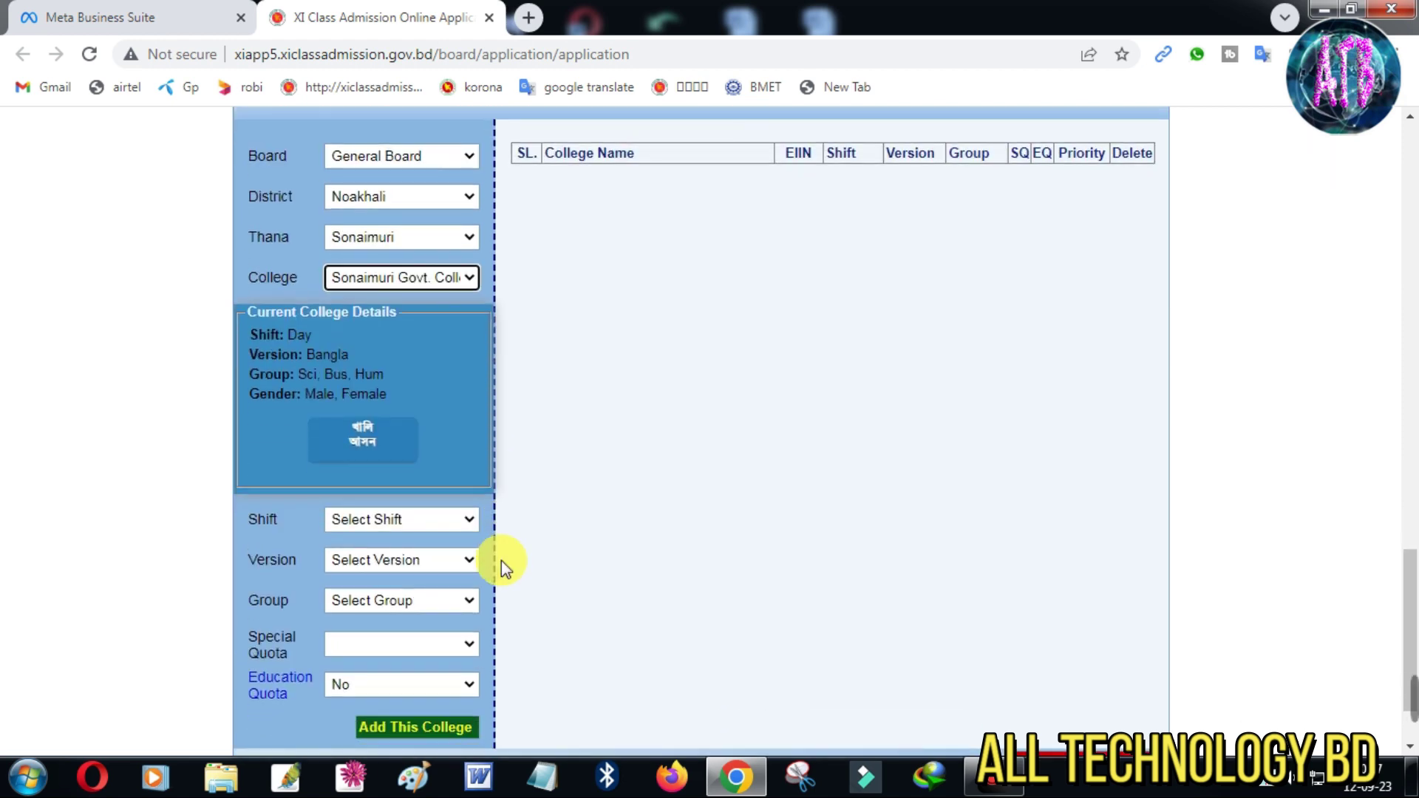
pyautogui.click(363, 438)
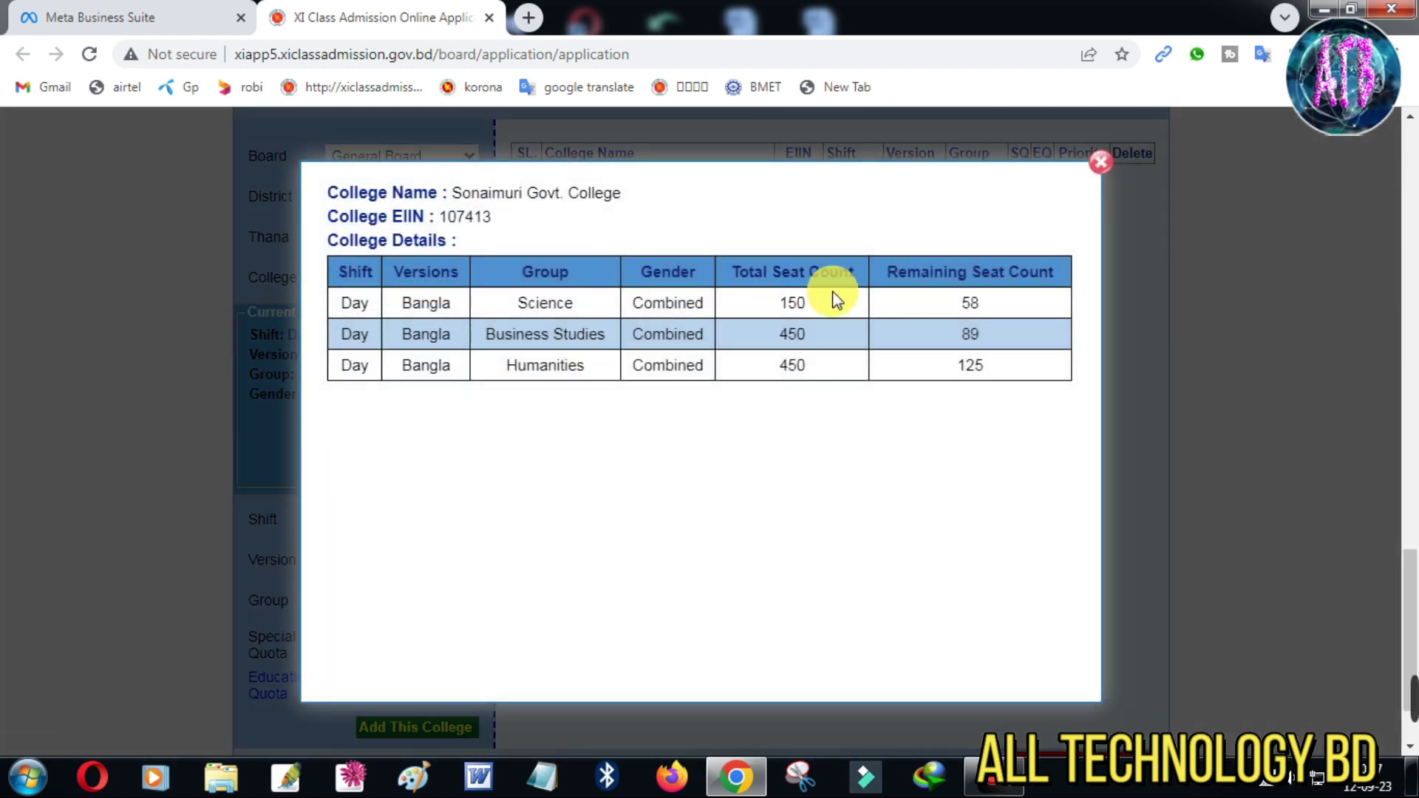
pyautogui.click(1109, 169)
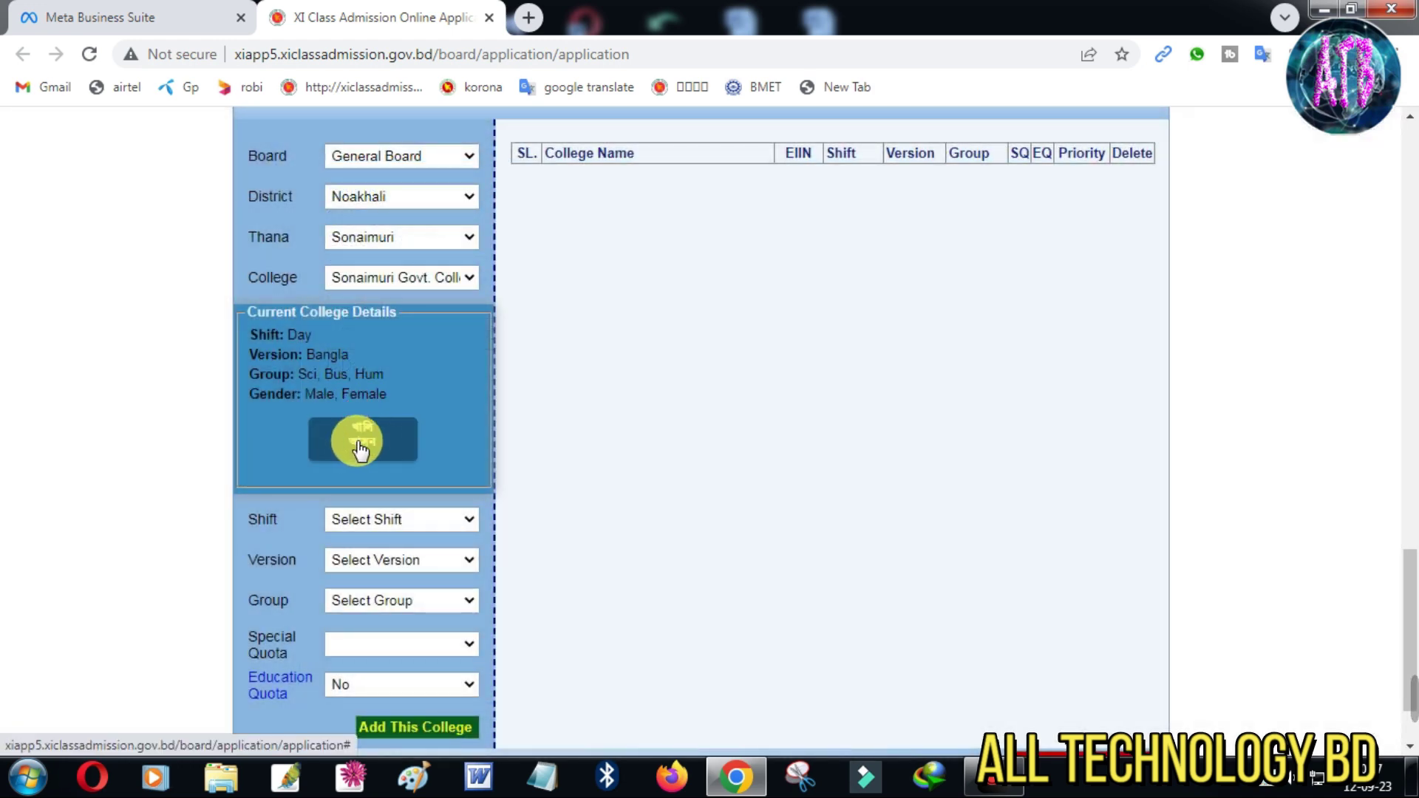
pyautogui.moveTo(309, 403); pyautogui.dragTo(409, 482)
pyautogui.press('Escape')
# Add Sonaimuri Govt. College with Day shift, Bangla version, Business Studies, special quota No
pyautogui.click(387, 521)
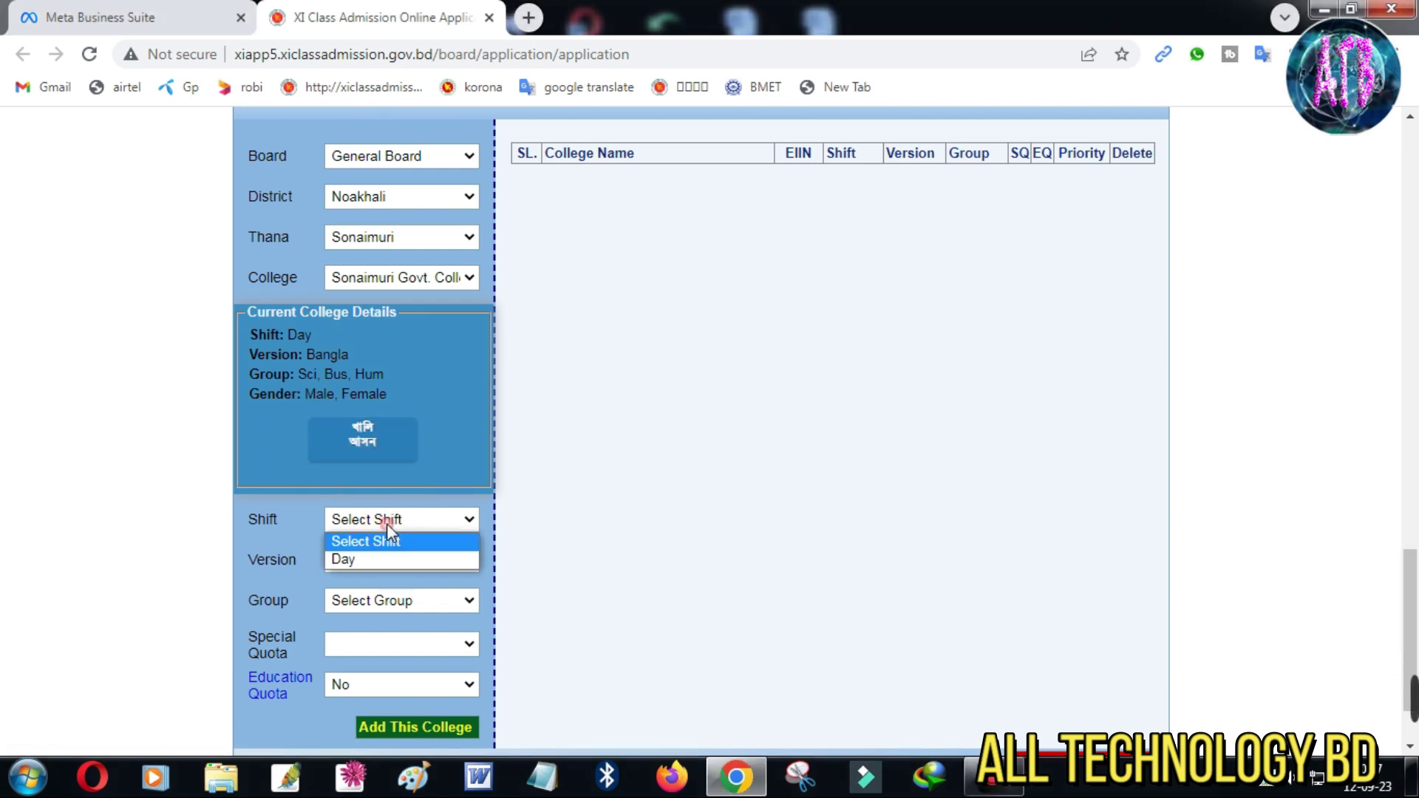
pyautogui.click(370, 560)
pyautogui.click(366, 560)
pyautogui.click(367, 597)
pyautogui.click(370, 604)
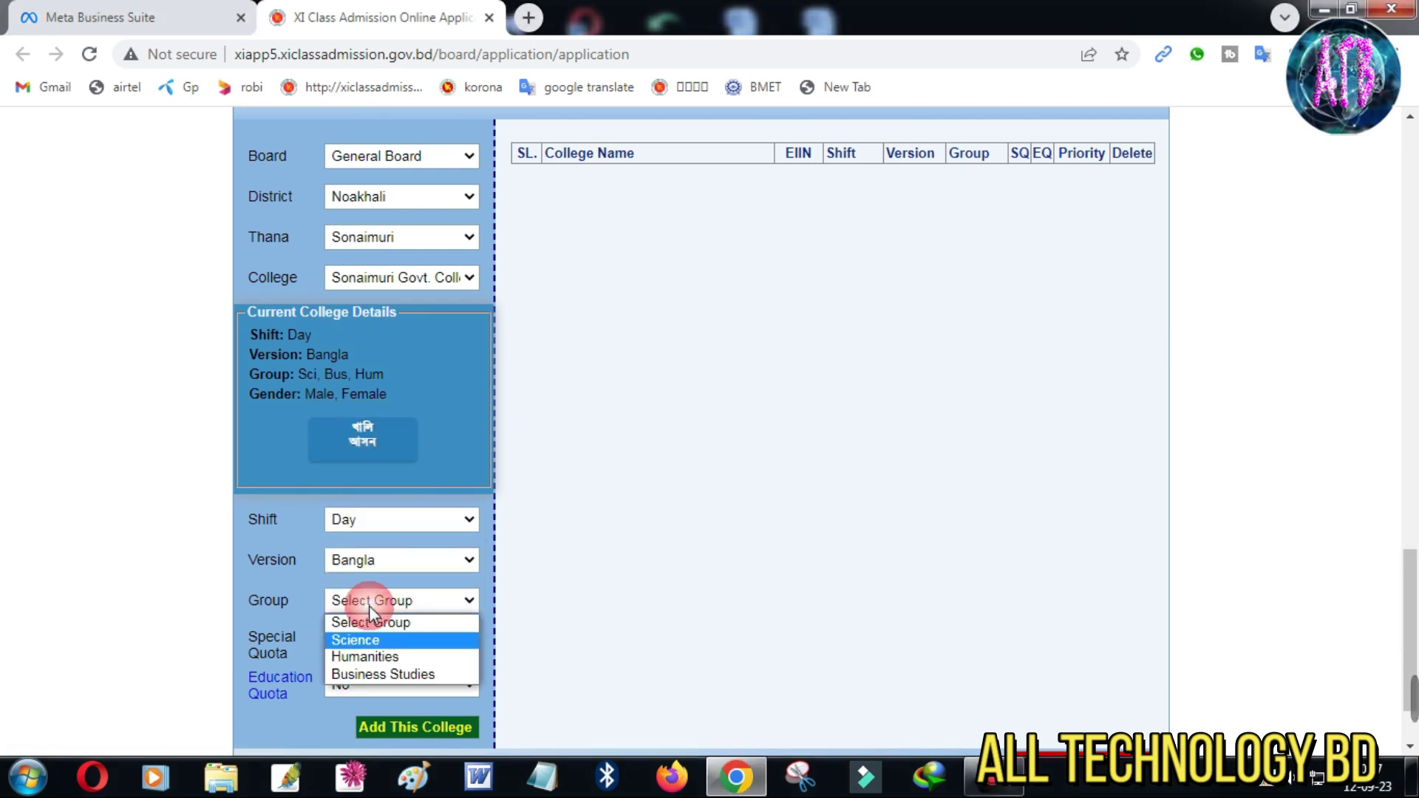
pyautogui.click(366, 671)
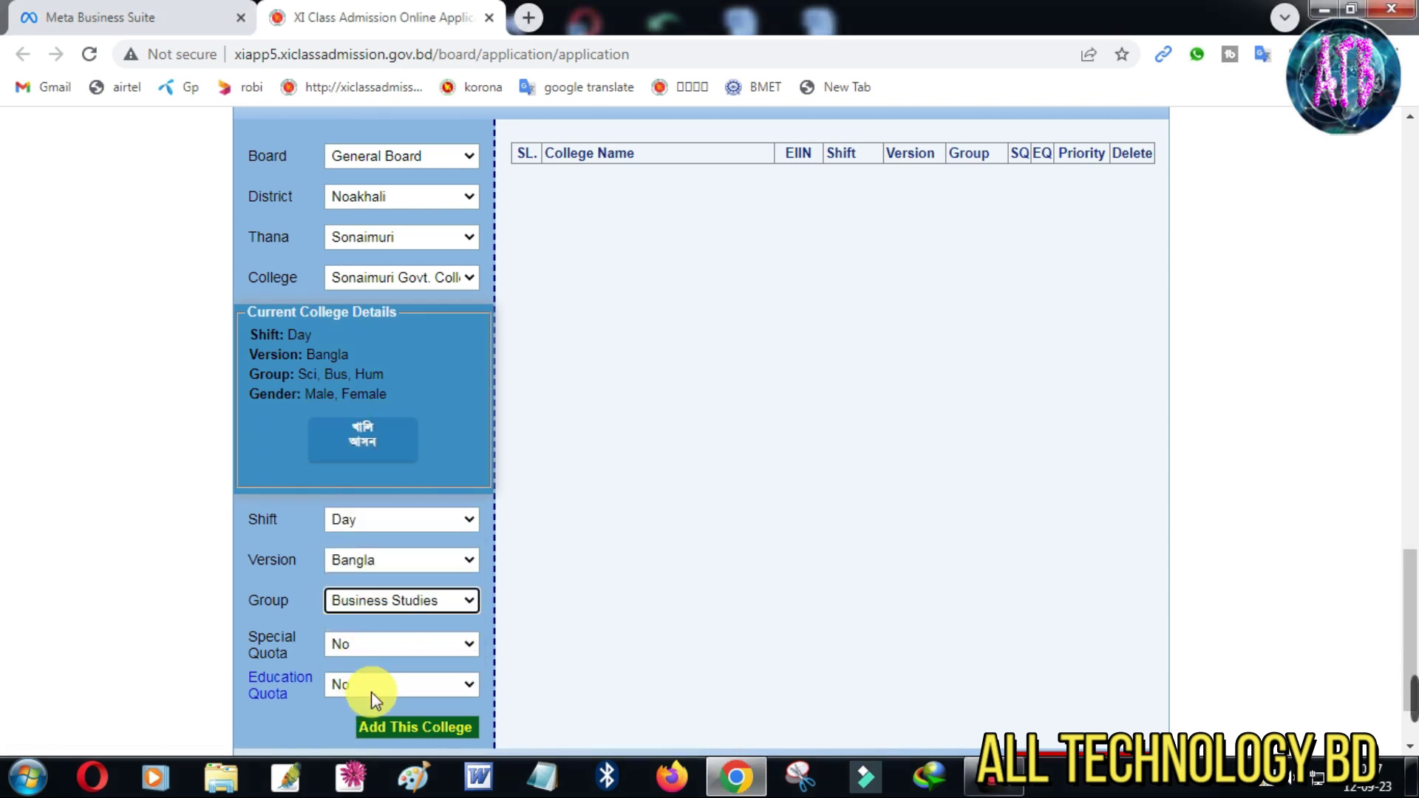
pyautogui.click(364, 642)
pyautogui.click(366, 643)
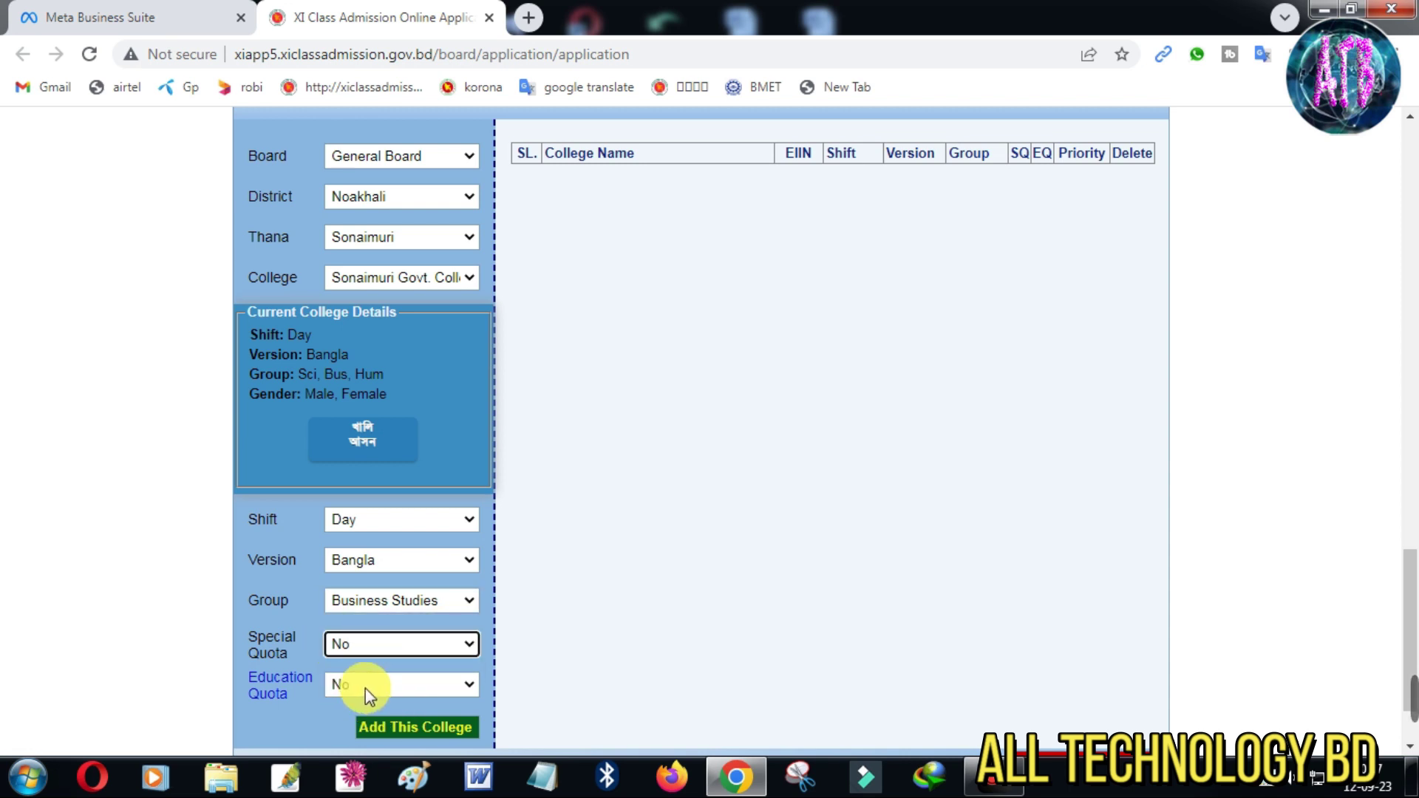
pyautogui.hotkey('ctrl', 'alt', 'd')
pyautogui.moveTo(247, 610)
pyautogui.mouseDown()
pyautogui.moveTo(308, 672)
pyautogui.moveTo(493, 713)
pyautogui.mouseUp()
pyautogui.hotkey('ctrl', 'alt', 'd')
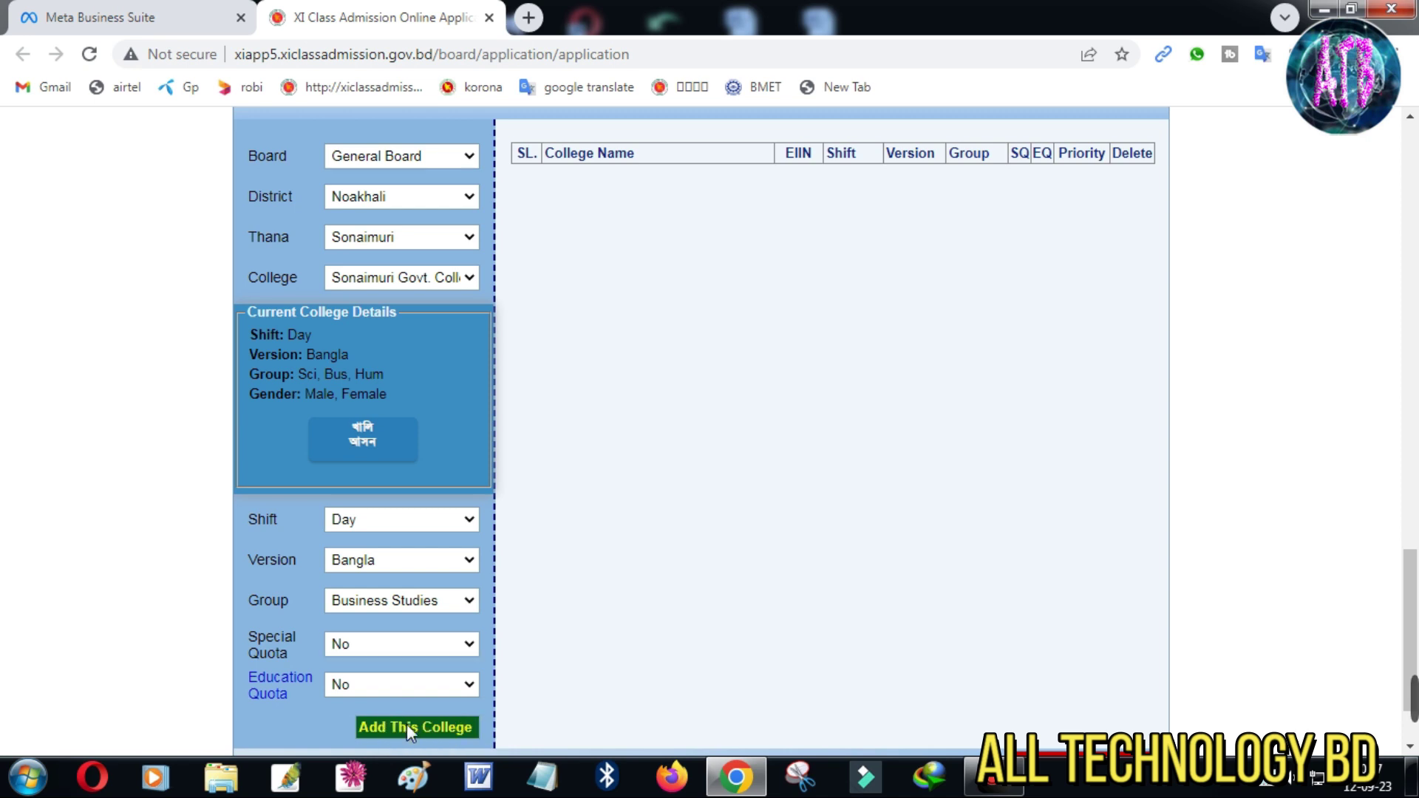
pyautogui.click(407, 725)
# Select Begumganj thana and Choumuhani Govt. S. A. College
pyautogui.scroll(1, 372, 423)
pyautogui.click(371, 414)
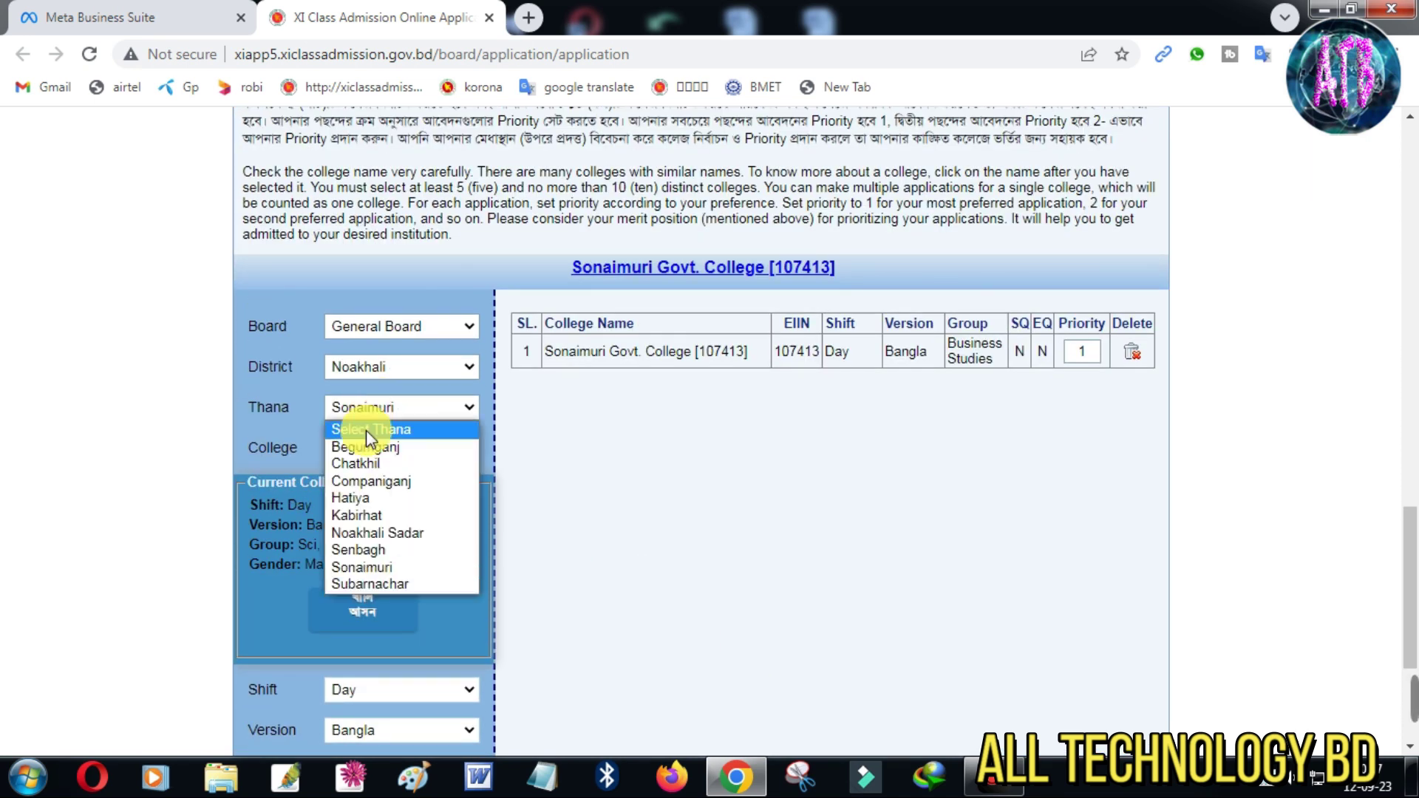
pyautogui.click(366, 431)
pyautogui.click(369, 458)
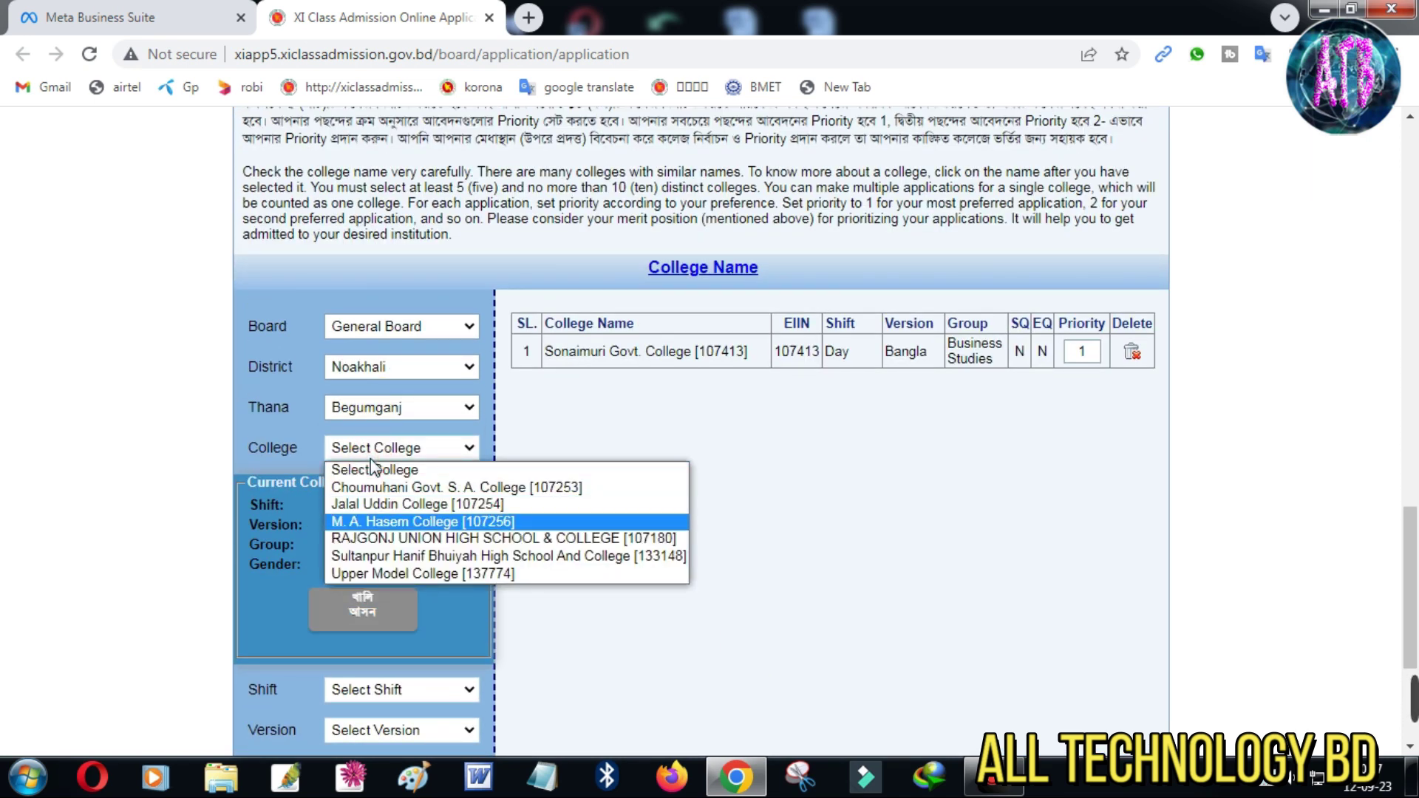
pyautogui.click(379, 488)
pyautogui.scroll(-3, 378, 488)
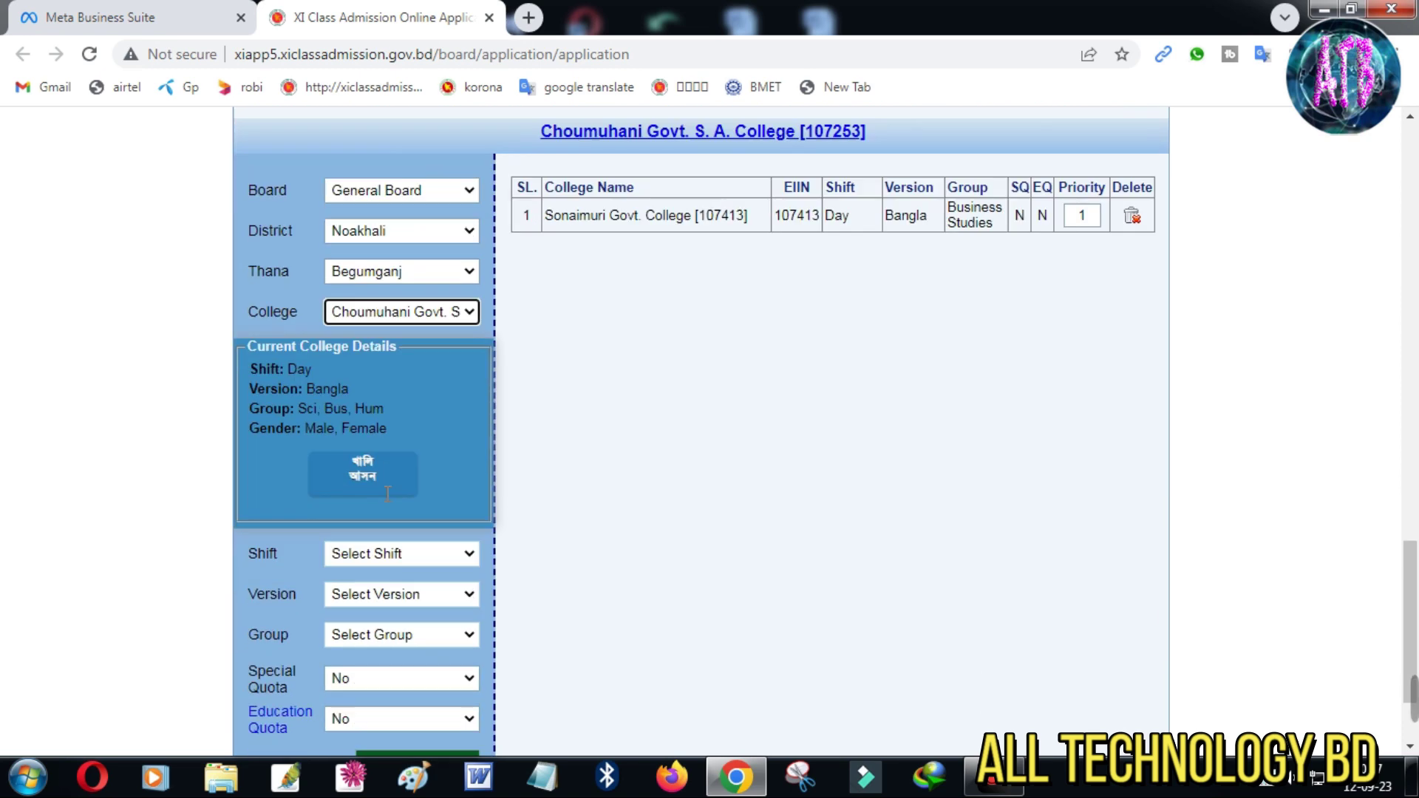
# Add Choumuhani Govt. S. A. College as priority 2 with Day, Bangla, Business Studies
pyautogui.click(387, 488)
pyautogui.click(374, 531)
pyautogui.click(374, 530)
pyautogui.click(370, 562)
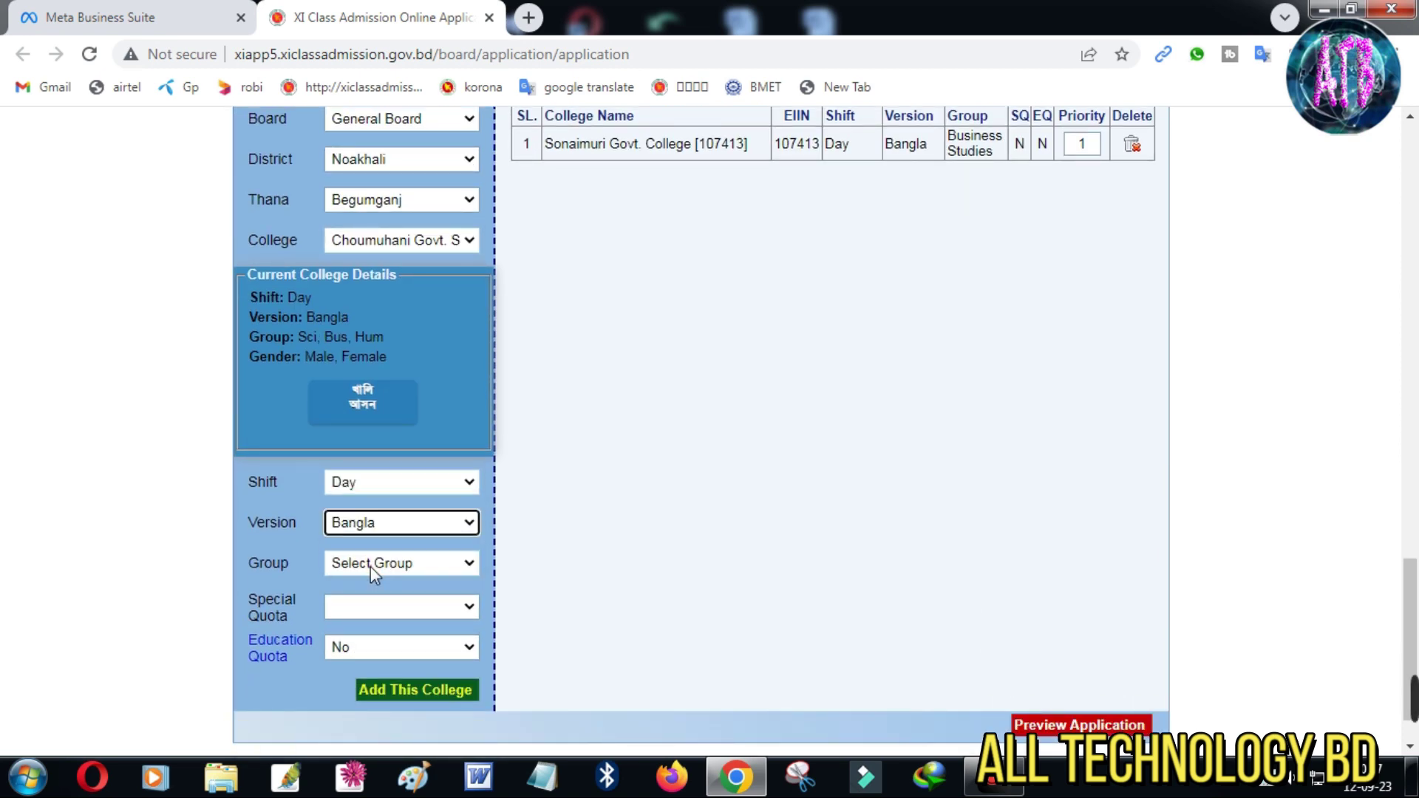
pyautogui.click(370, 566)
pyautogui.click(368, 637)
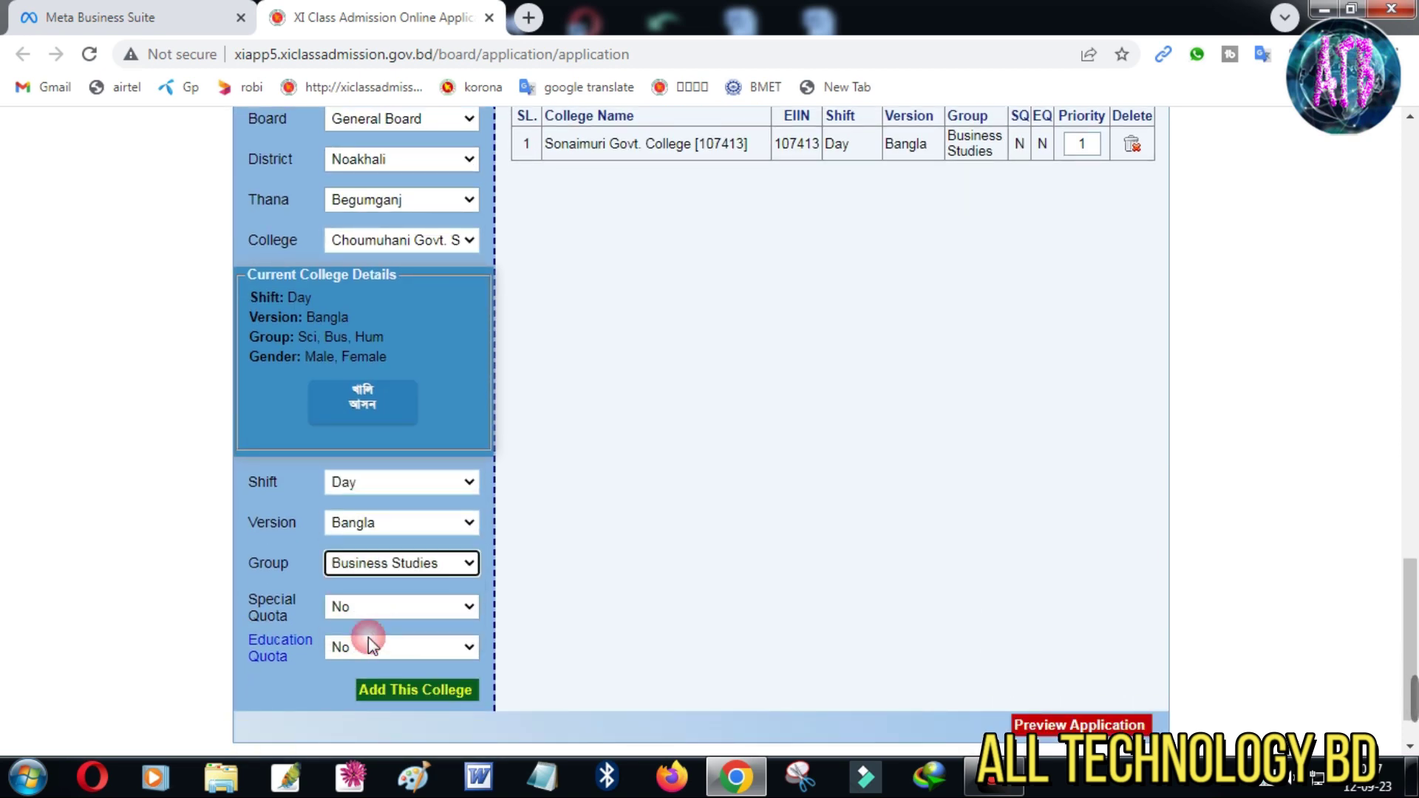
pyautogui.click(415, 691)
pyautogui.scroll(5, 476, 417)
pyautogui.scroll(-2, 378, 303)
pyautogui.click(379, 303)
# Select Noakhali Sadar thana and National Model College
pyautogui.click(385, 344)
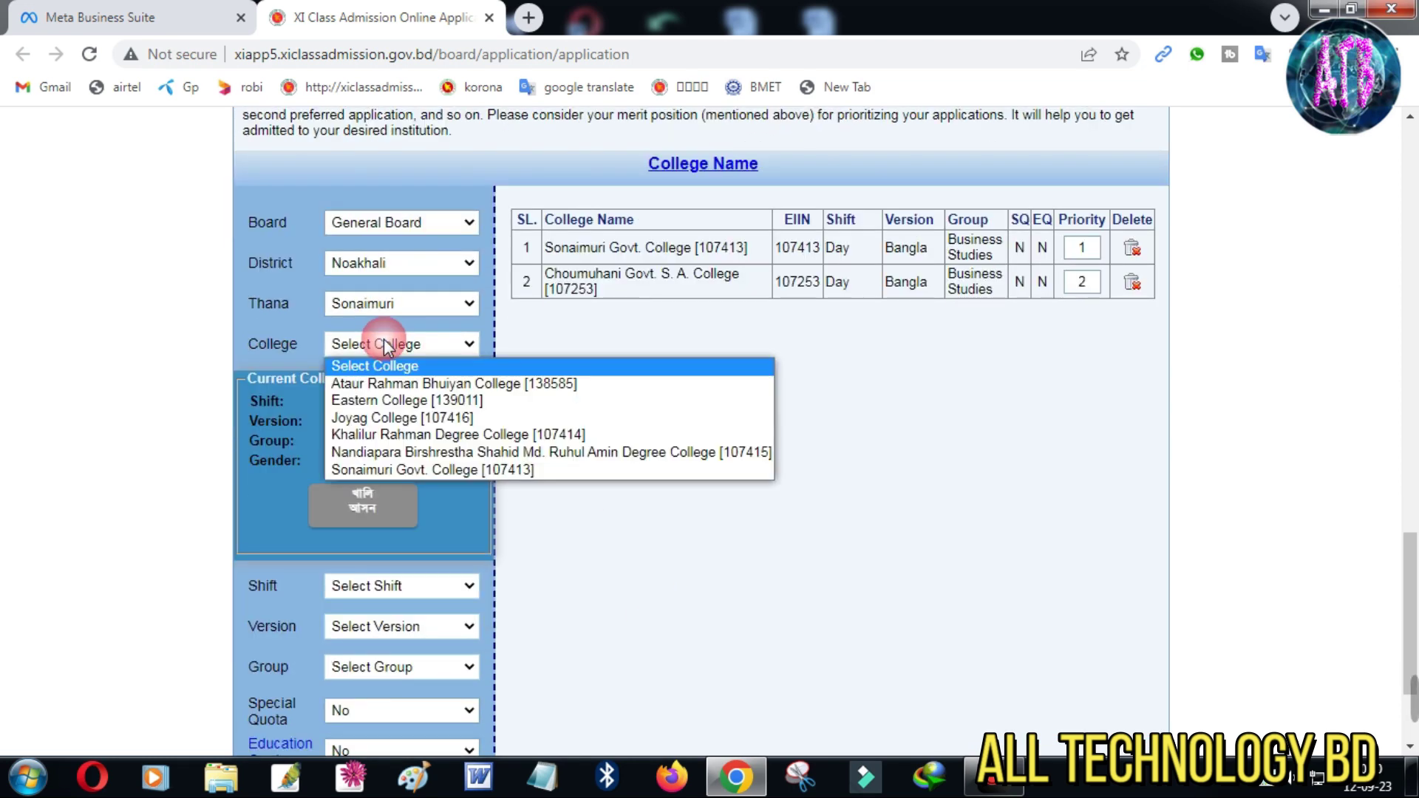
pyautogui.click(384, 344)
pyautogui.click(397, 305)
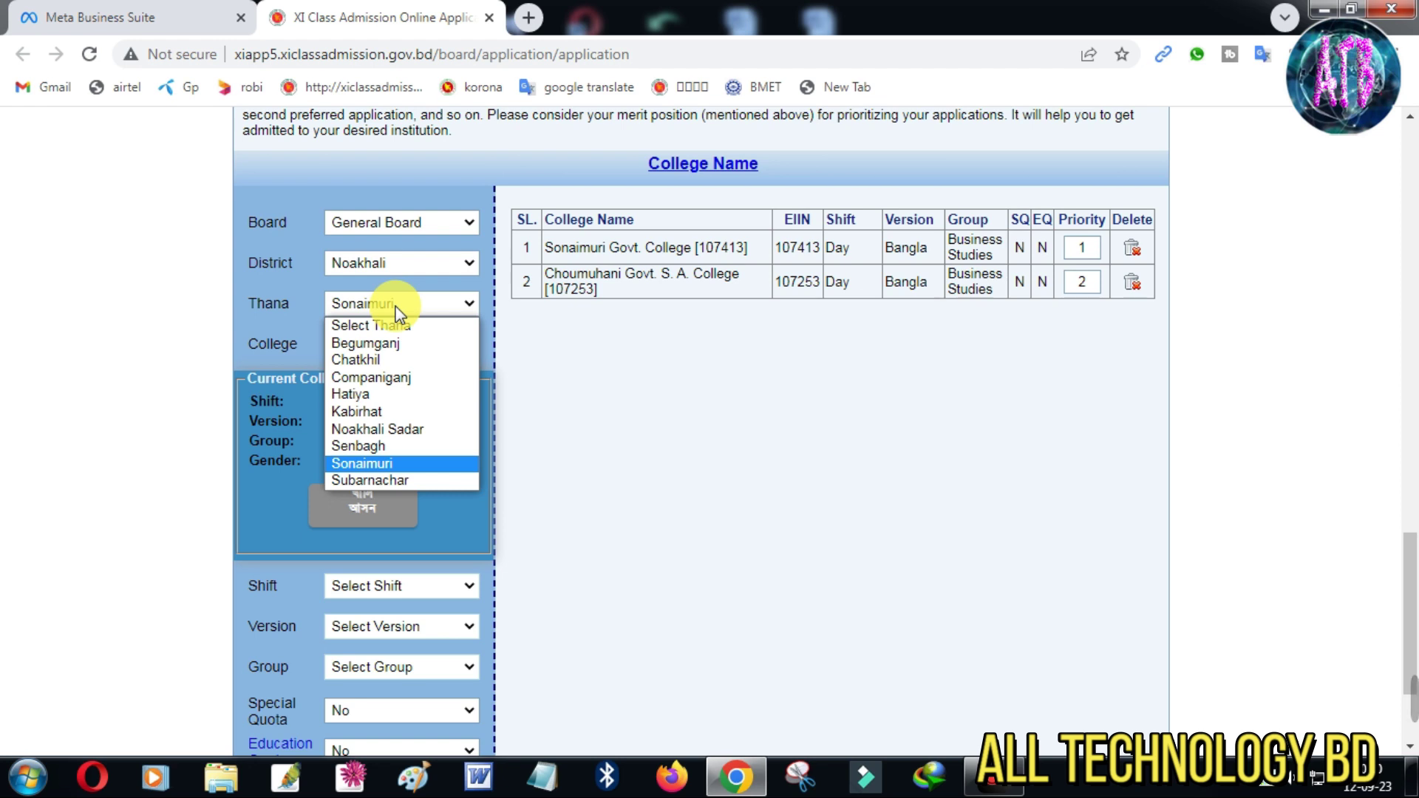
pyautogui.click(402, 430)
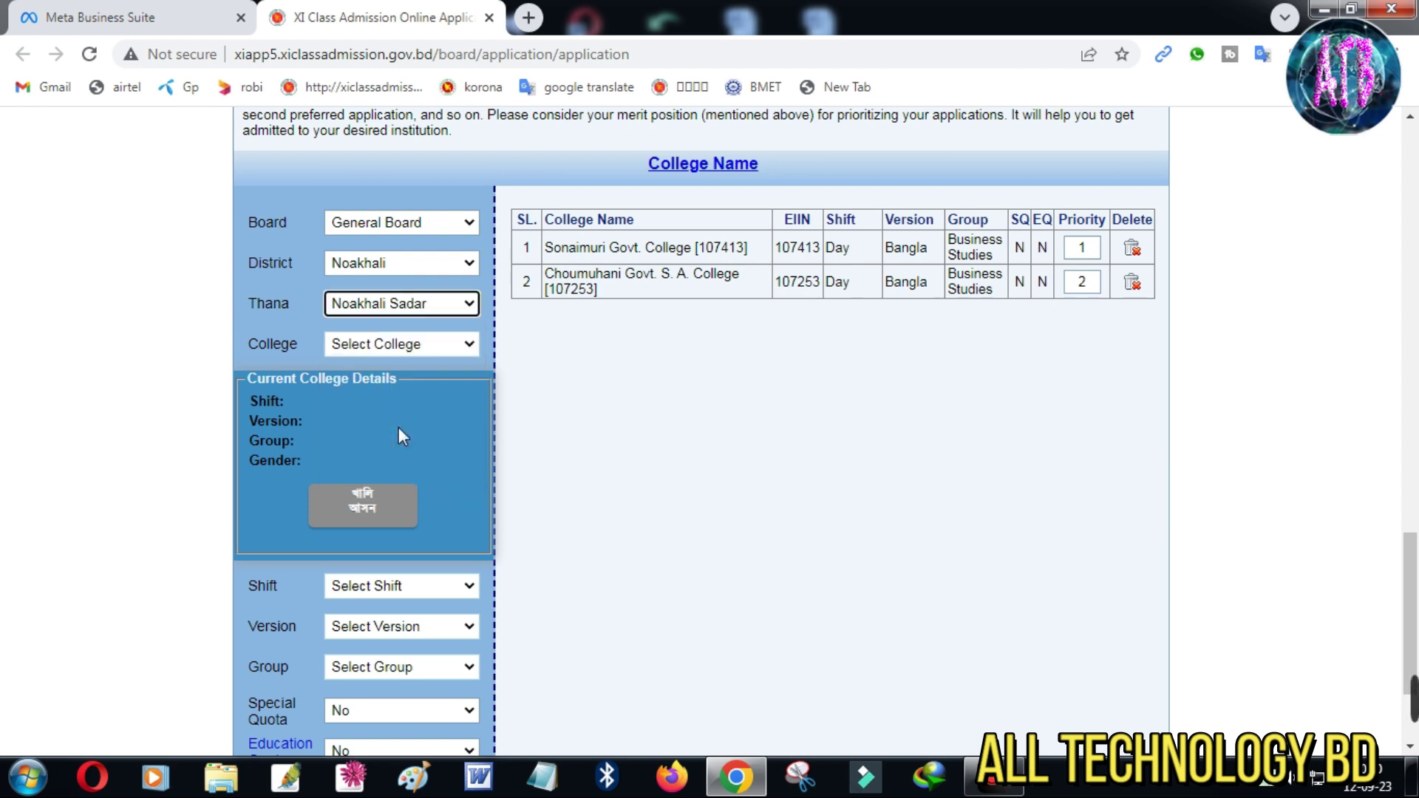
pyautogui.click(380, 345)
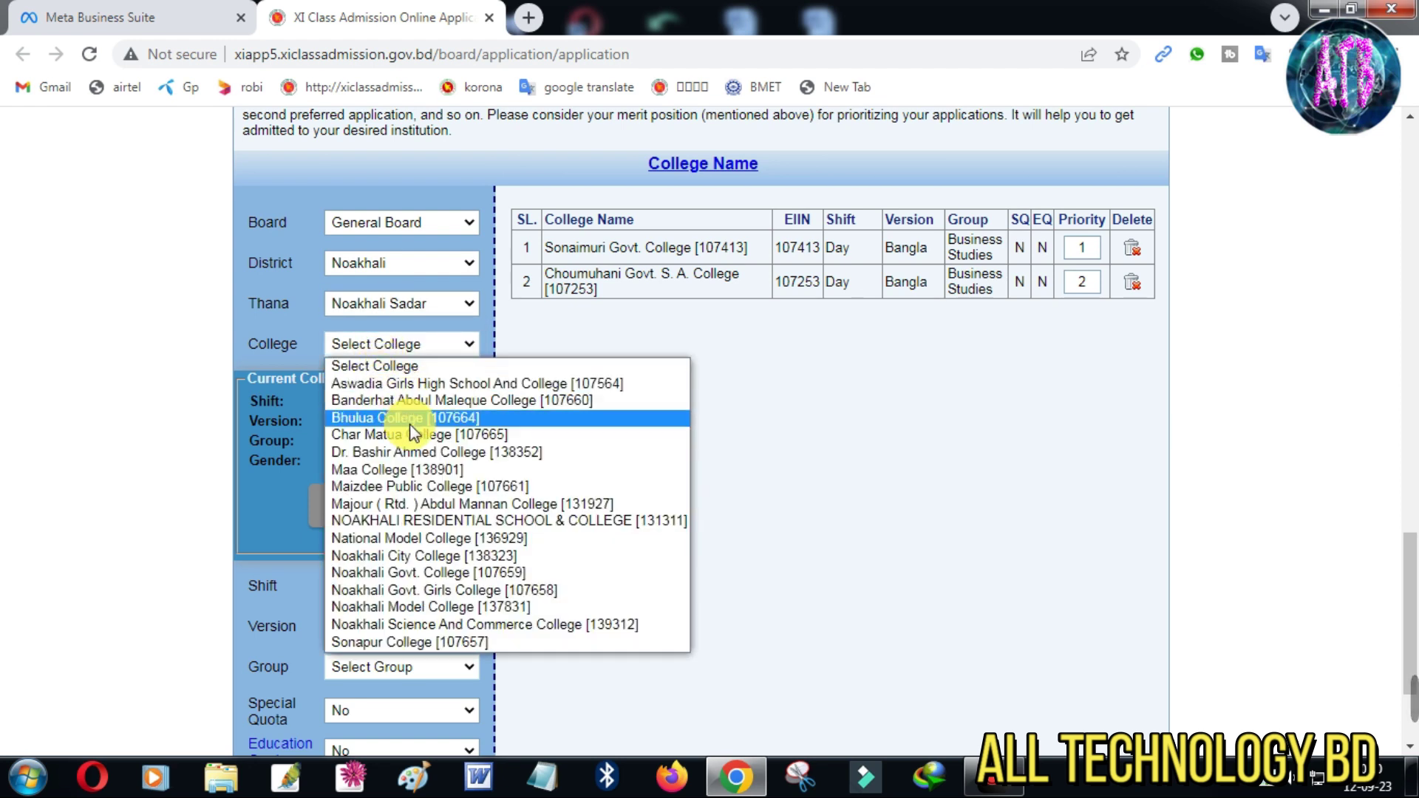
pyautogui.click(387, 538)
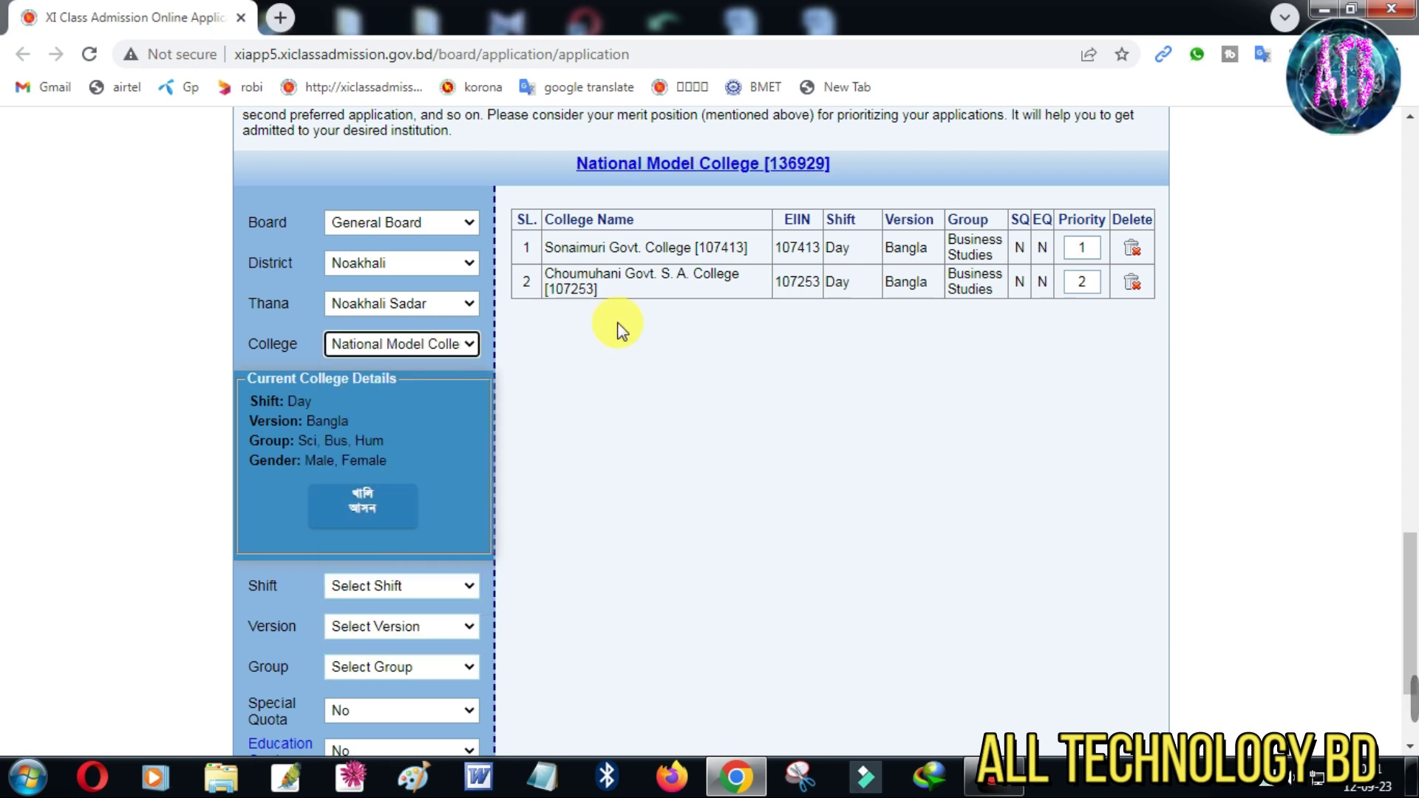
pyautogui.scroll(-2, 434, 517)
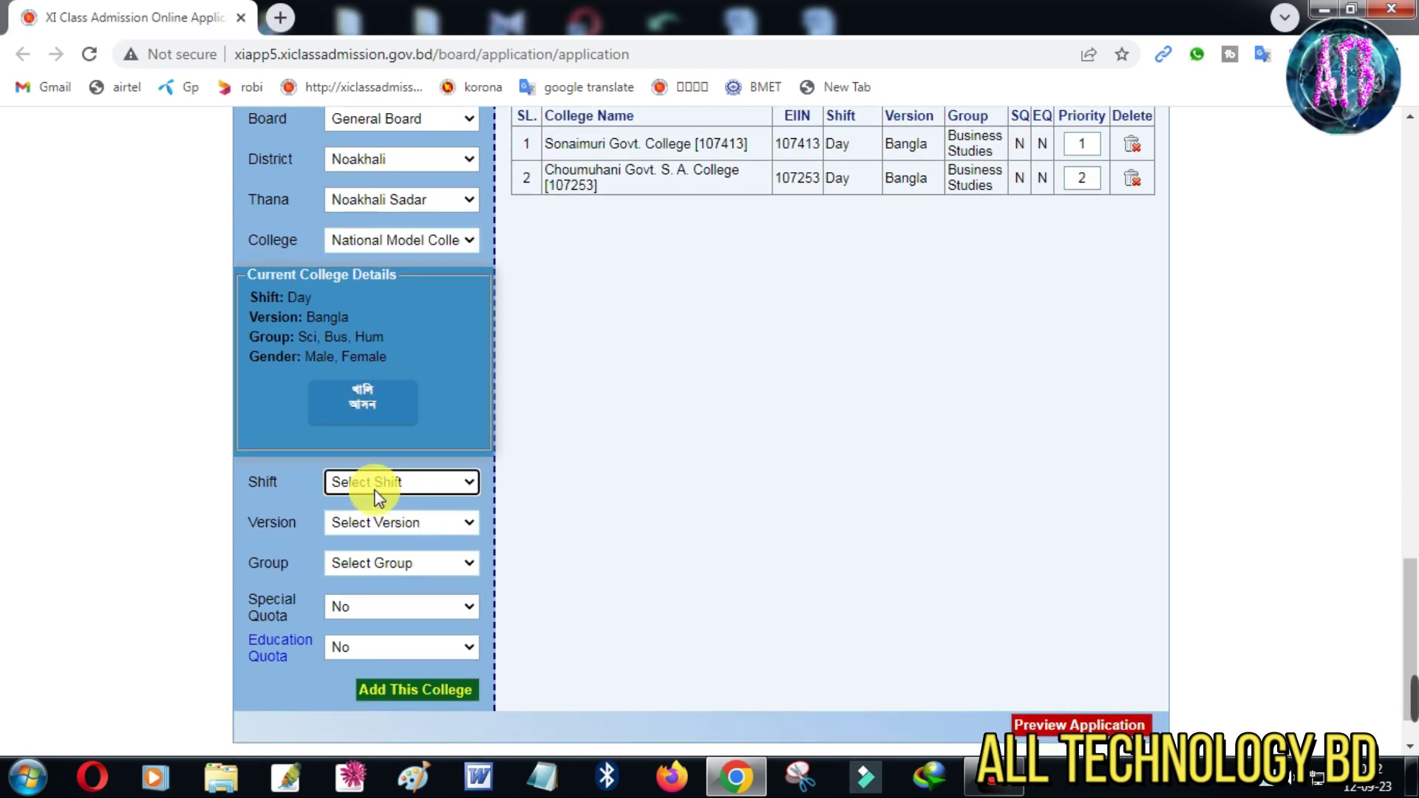
# Add National Model College with Day shift, Bangla version and Business Studies group
pyautogui.click(374, 483)
pyautogui.click(374, 522)
pyautogui.click(375, 523)
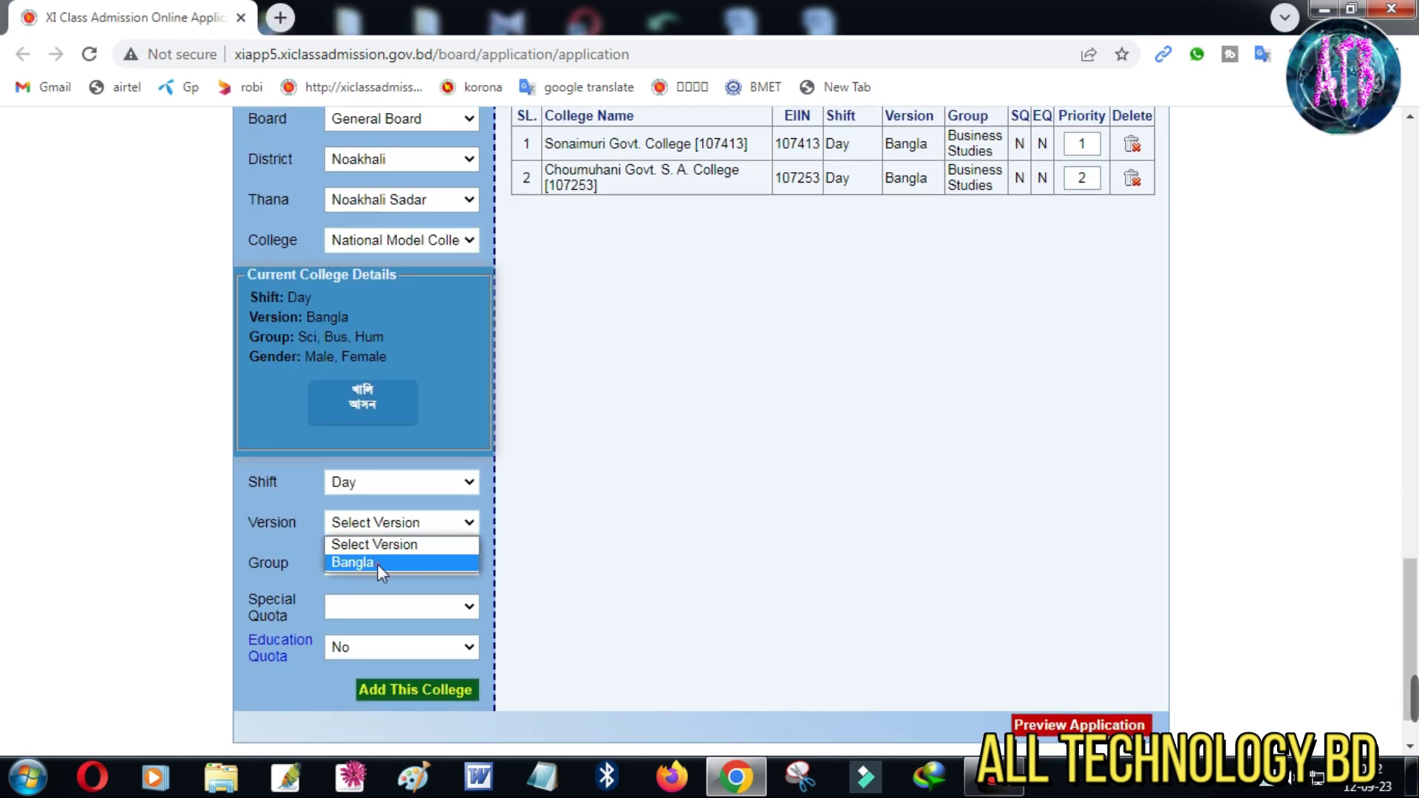
pyautogui.click(378, 562)
pyautogui.click(378, 565)
pyautogui.click(372, 636)
pyautogui.click(399, 689)
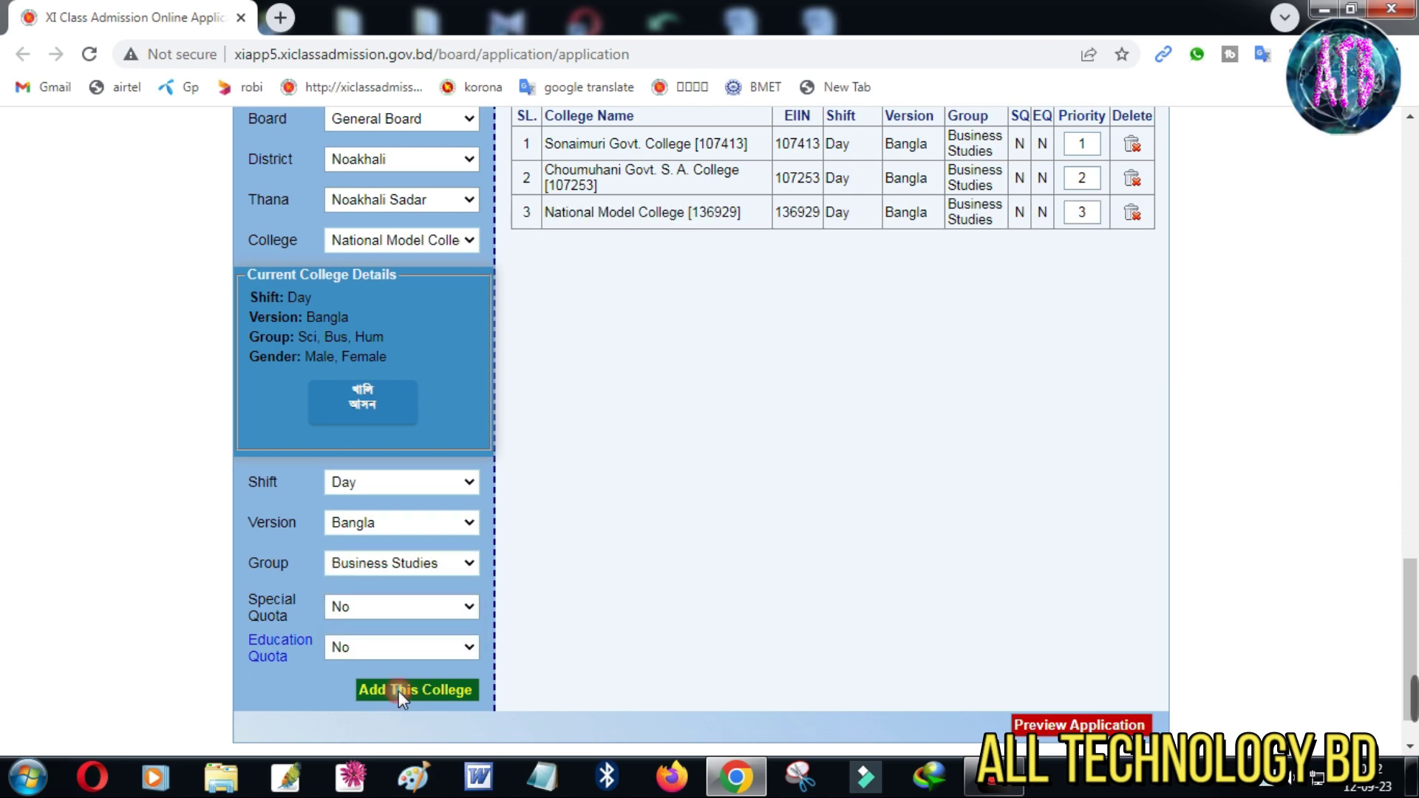
# Select Cumilla district, Laksam thana and Nawab Fayzunnesa Govt. College
pyautogui.click(400, 263)
pyautogui.scroll(-7, 406, 507)
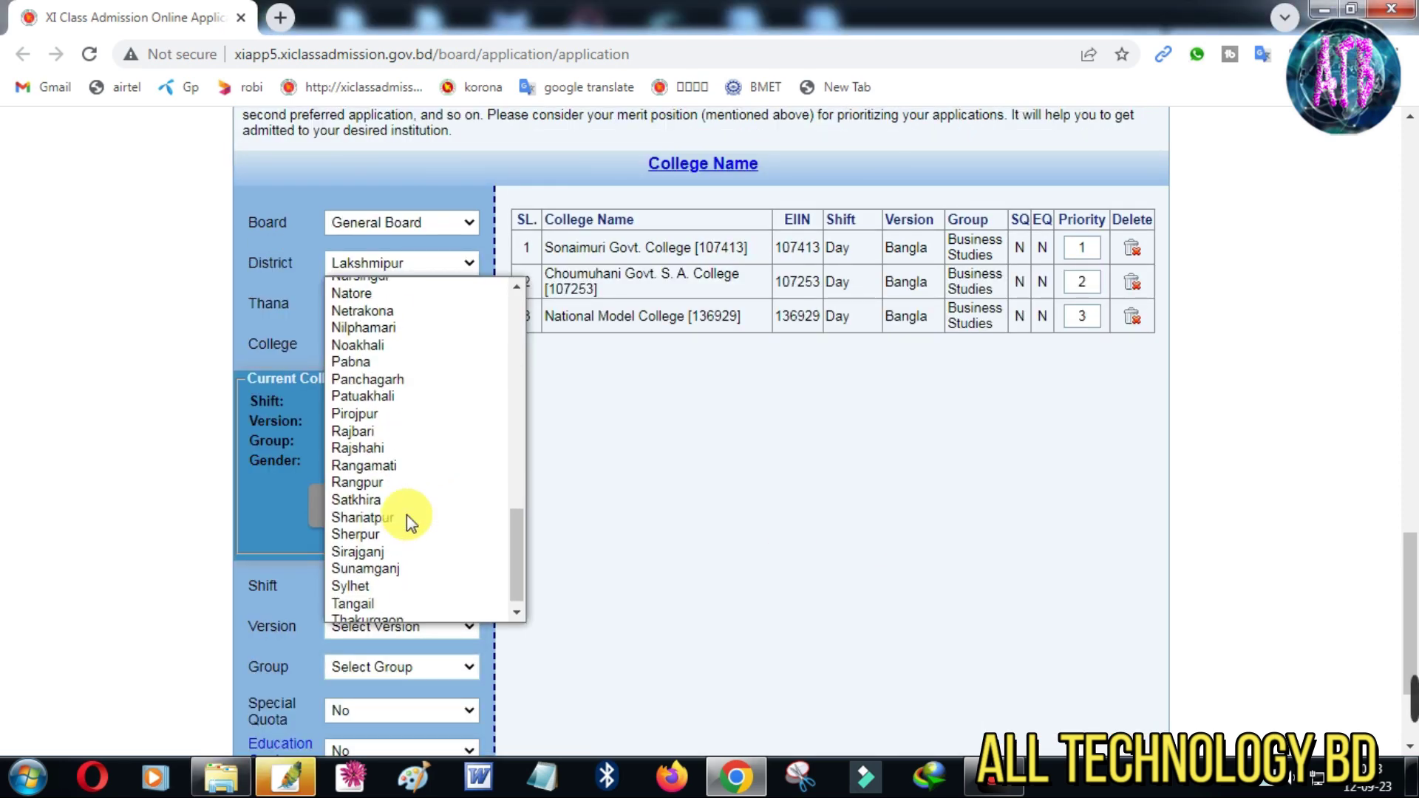
pyautogui.scroll(6, 394, 485)
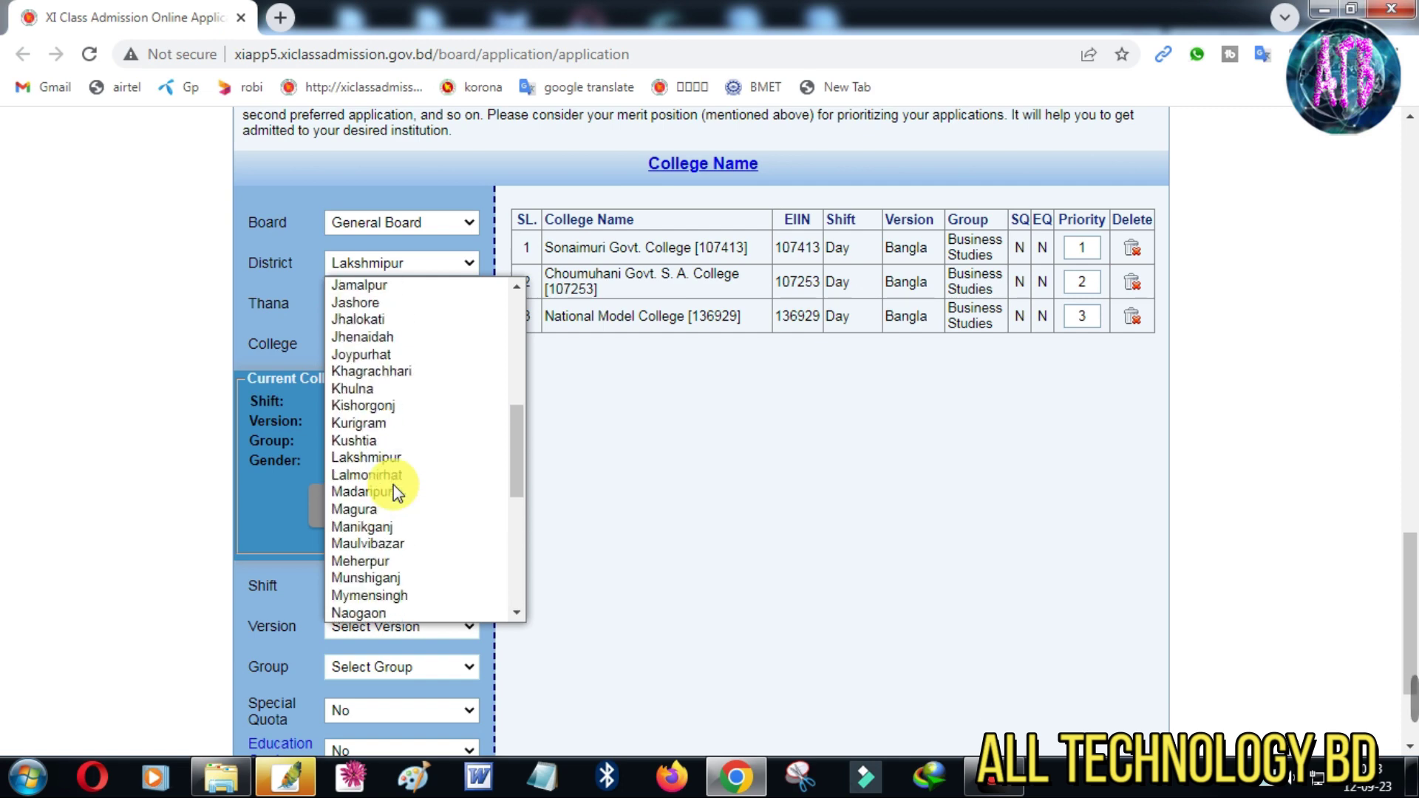
pyautogui.scroll(5, 393, 485)
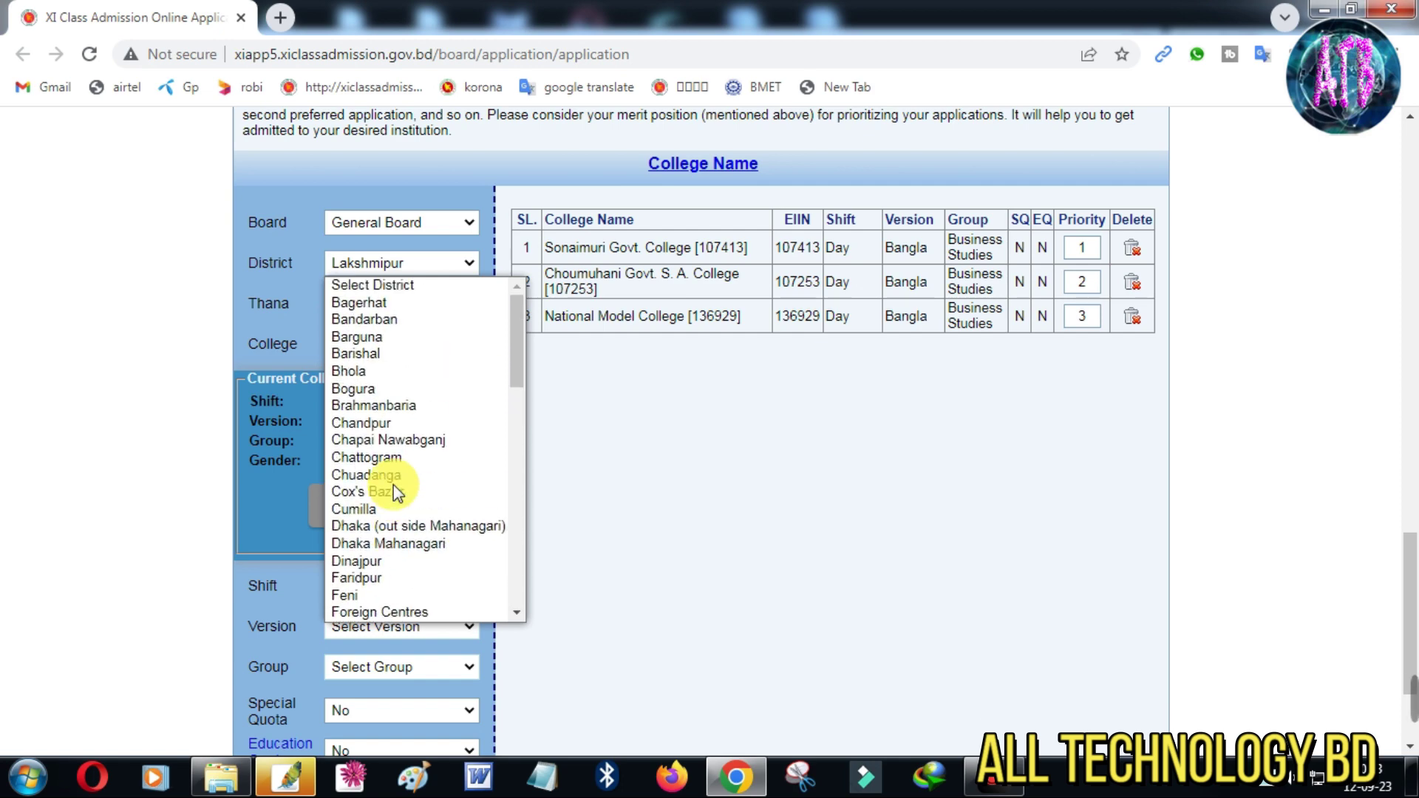
pyautogui.click(355, 509)
pyautogui.click(382, 303)
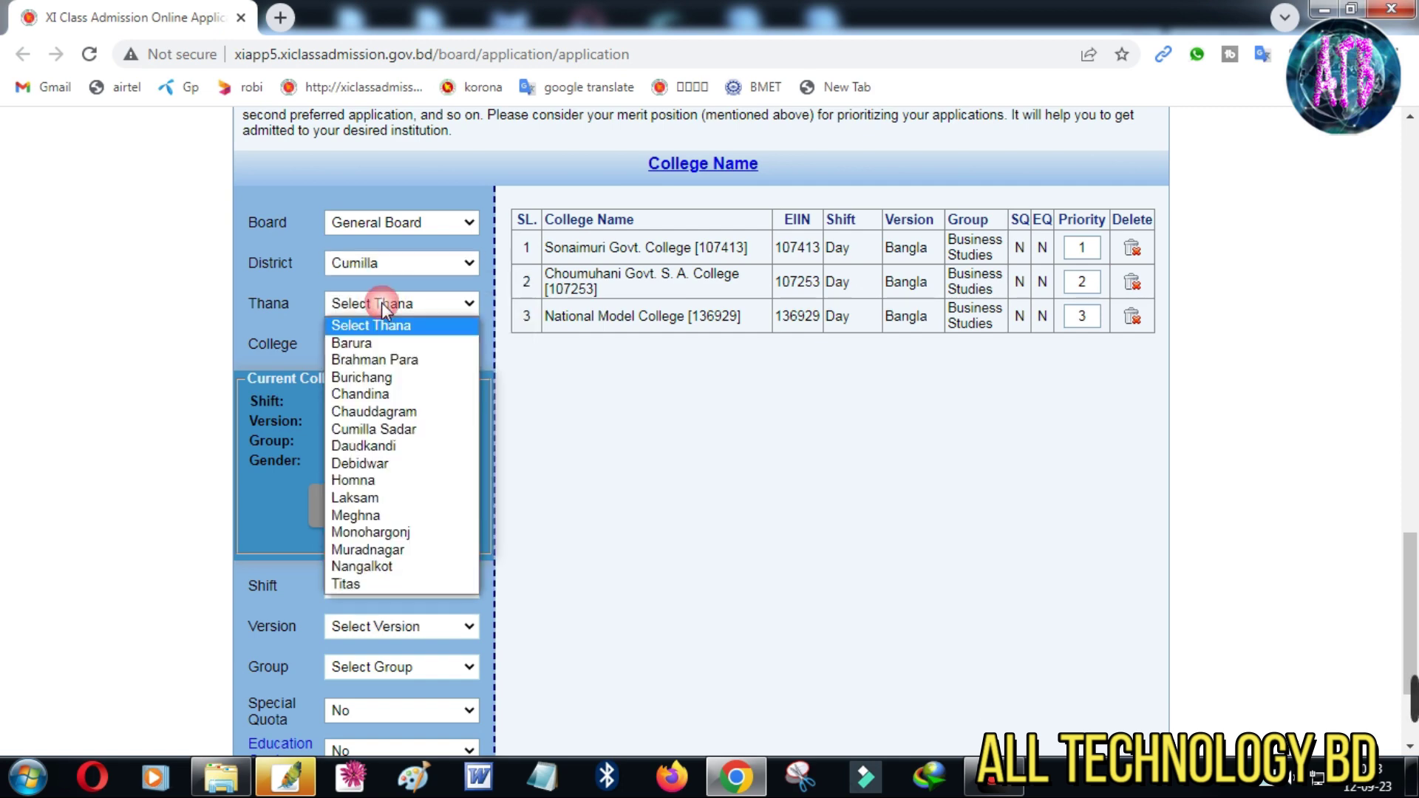
pyautogui.click(376, 497)
pyautogui.click(392, 343)
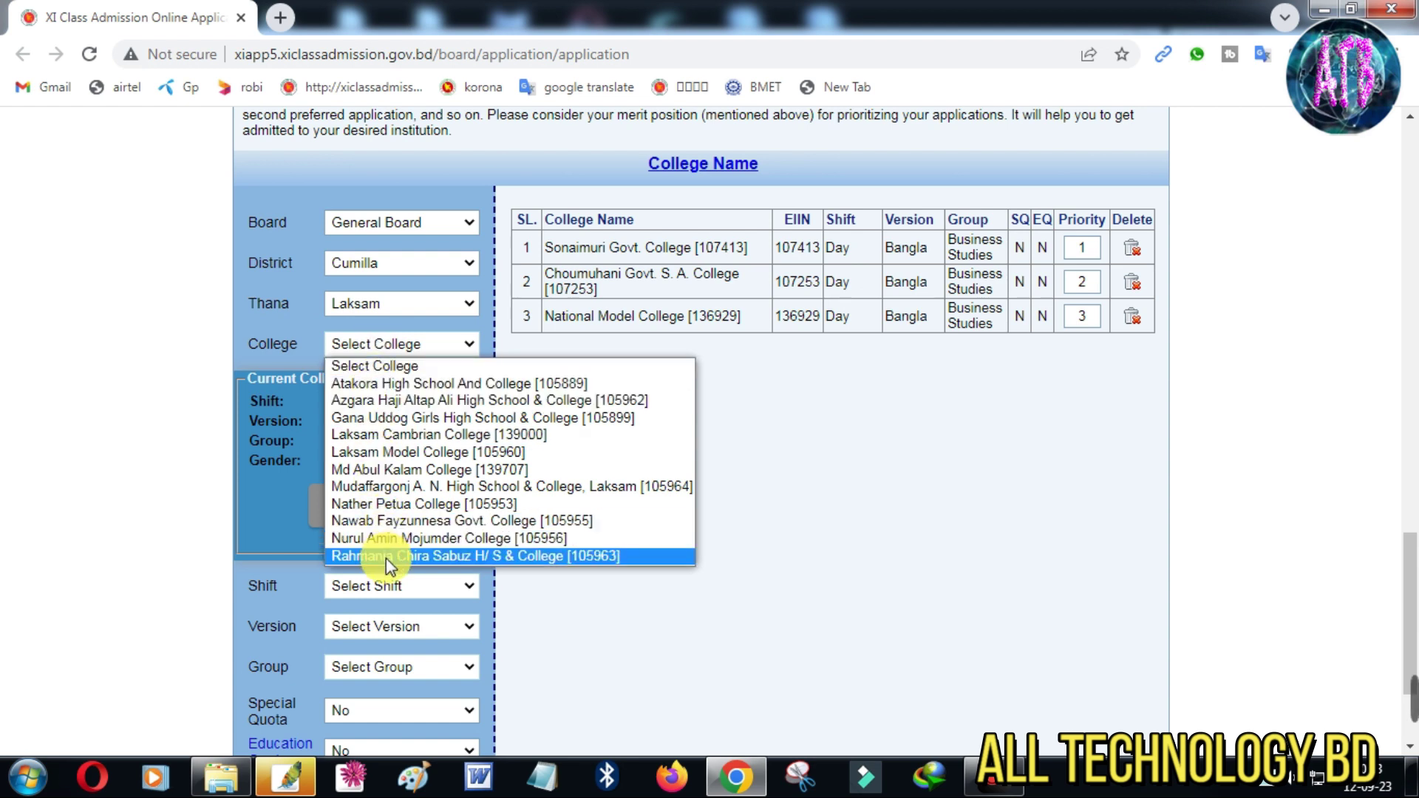
pyautogui.click(496, 522)
pyautogui.click(424, 344)
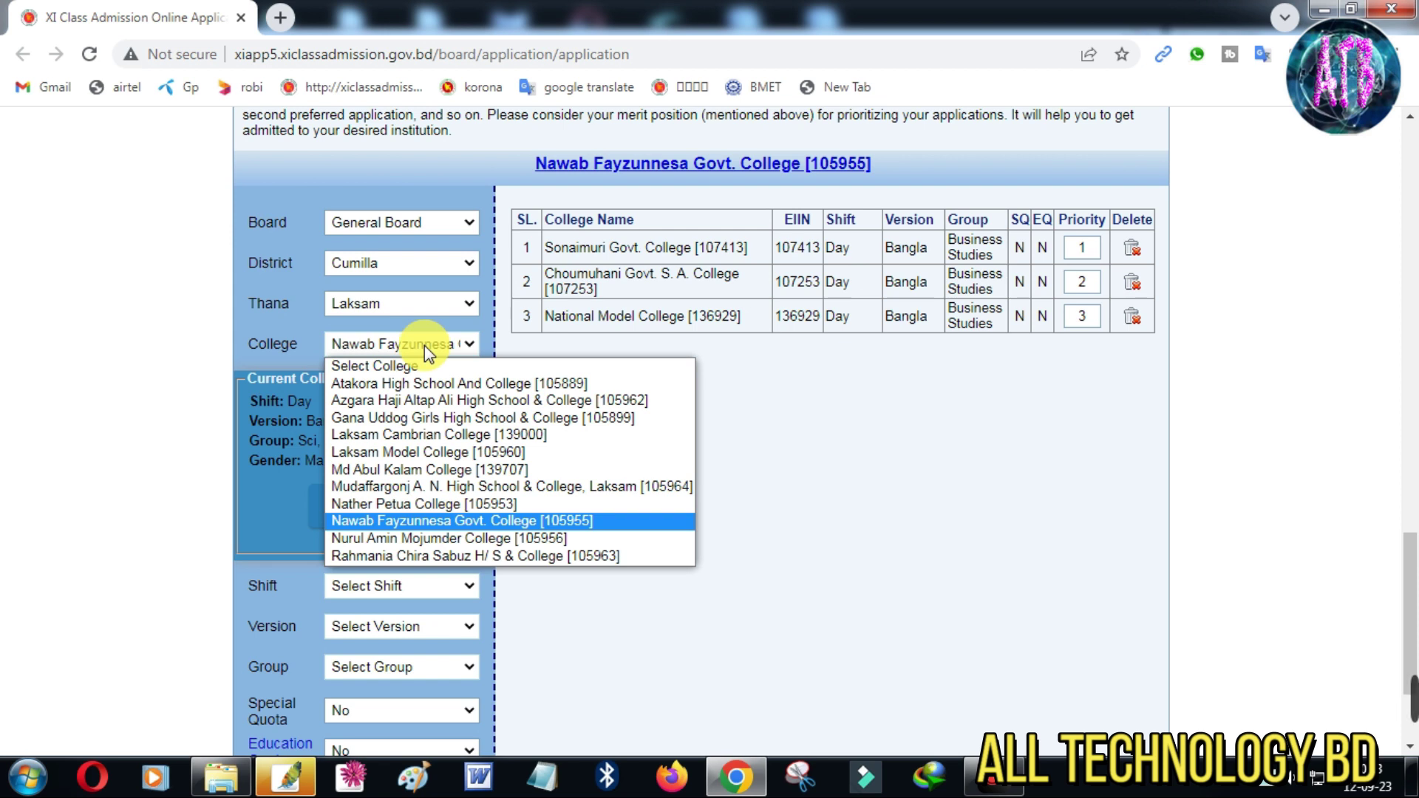
pyautogui.click(425, 344)
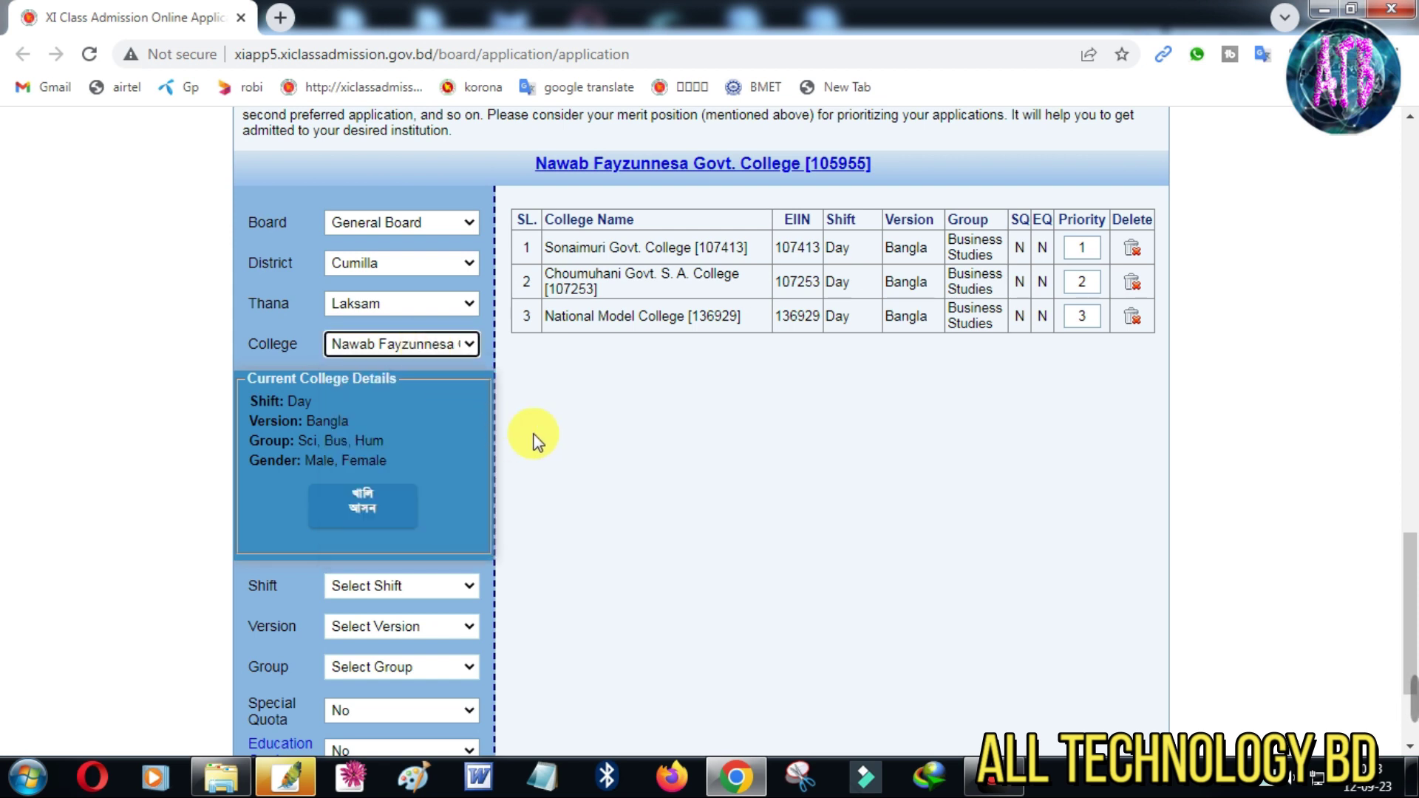
pyautogui.scroll(-2, 659, 458)
# Add Nawab Fayzunnesa Govt. College with Day shift, Bangla version and Business Studies
pyautogui.click(380, 482)
pyautogui.click(380, 521)
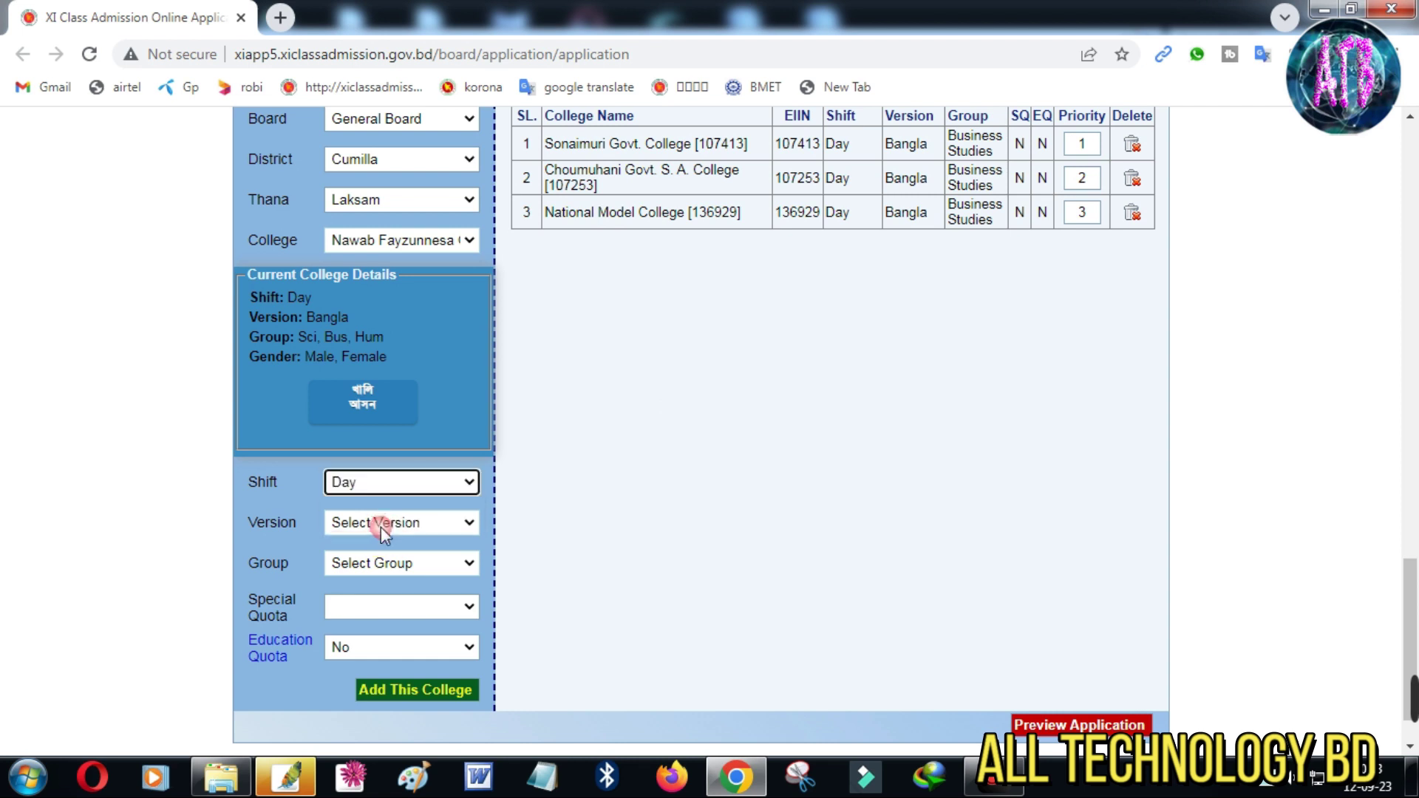
pyautogui.click(380, 525)
pyautogui.click(381, 563)
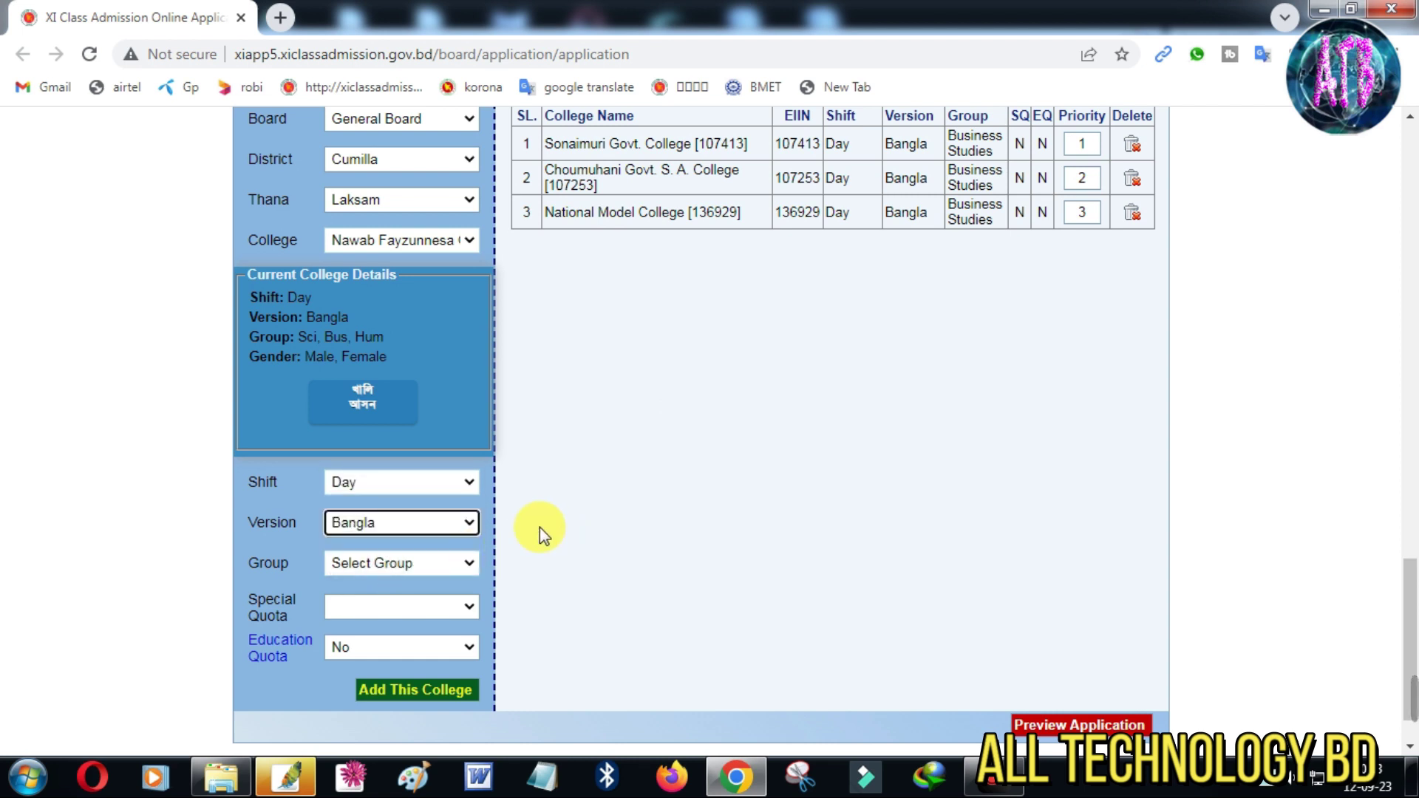
pyautogui.click(402, 241)
pyautogui.click(401, 241)
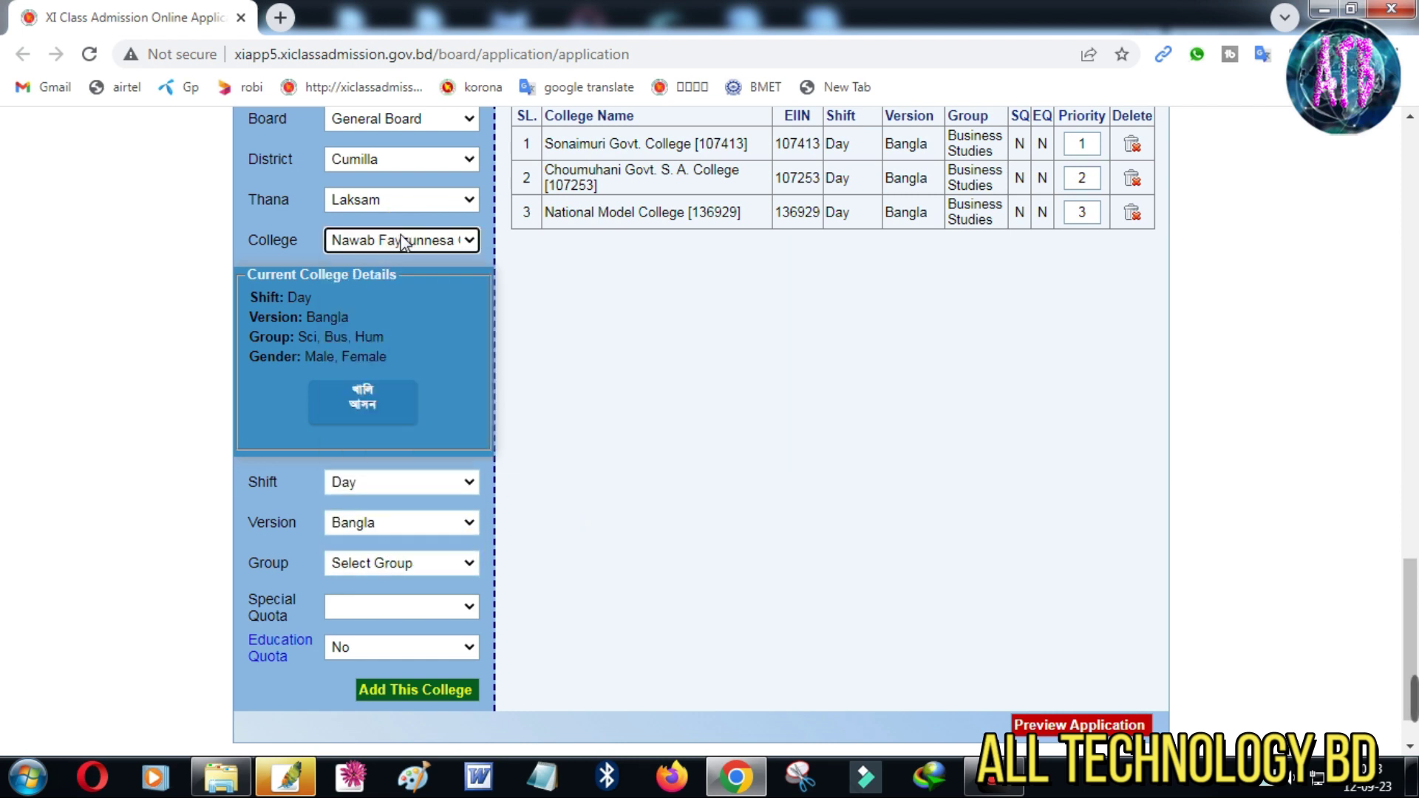
pyautogui.click(372, 564)
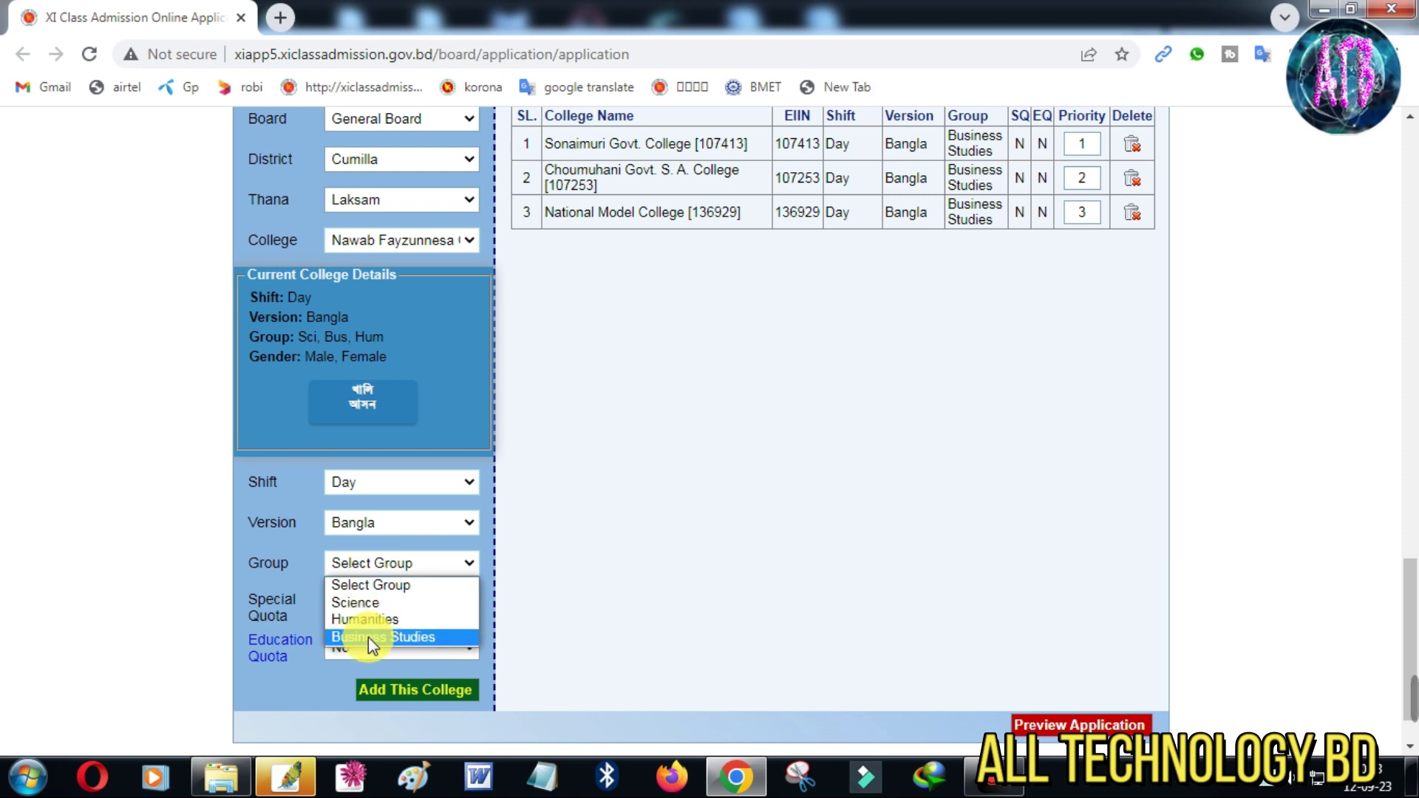
pyautogui.click(368, 637)
pyautogui.click(415, 690)
pyautogui.scroll(1, 701, 615)
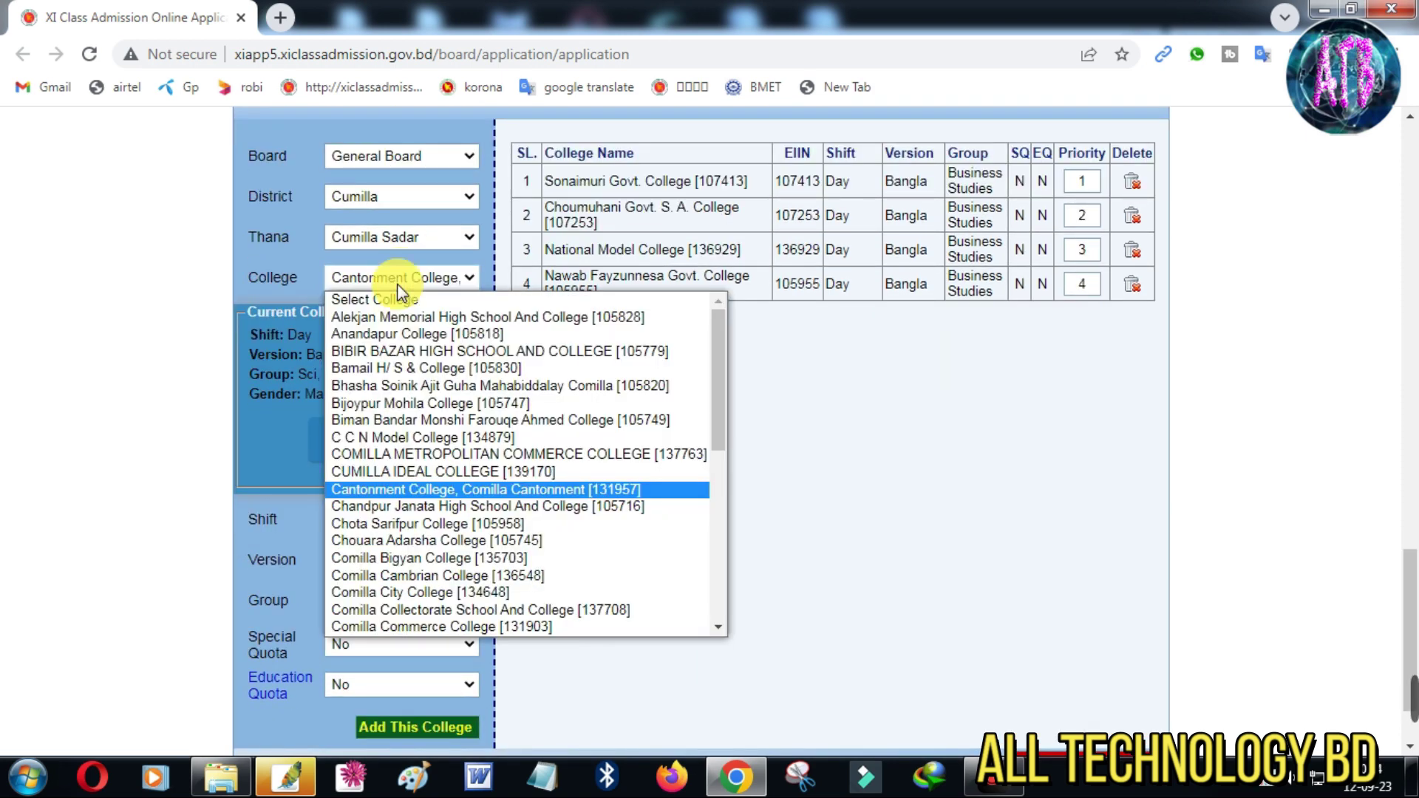
# Select Cantonment College, Comilla Cantonment with Day shift, Bangla version and Business Studies group
pyautogui.click(397, 282)
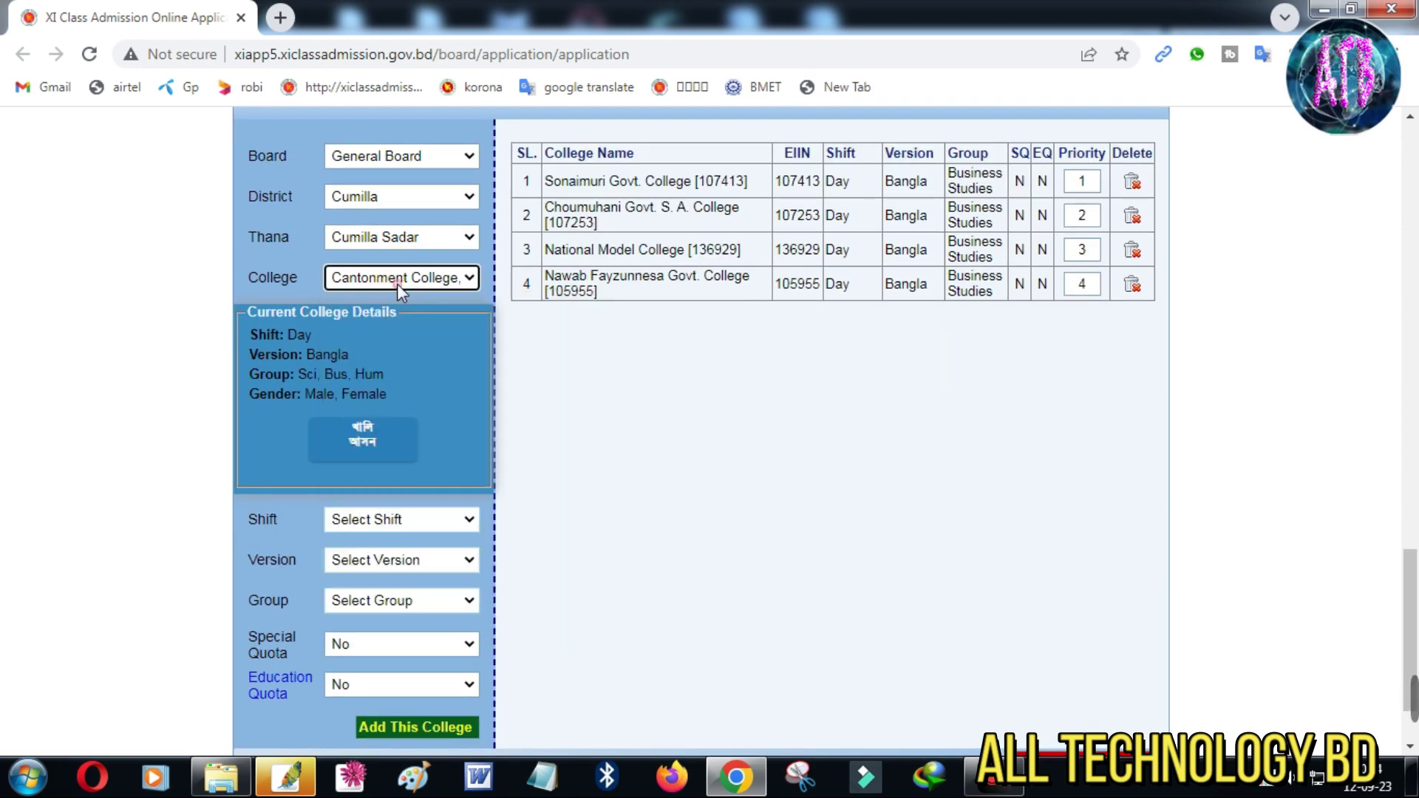
pyautogui.click(394, 519)
pyautogui.click(386, 558)
pyautogui.scroll(-1, 392, 518)
pyautogui.click(393, 454)
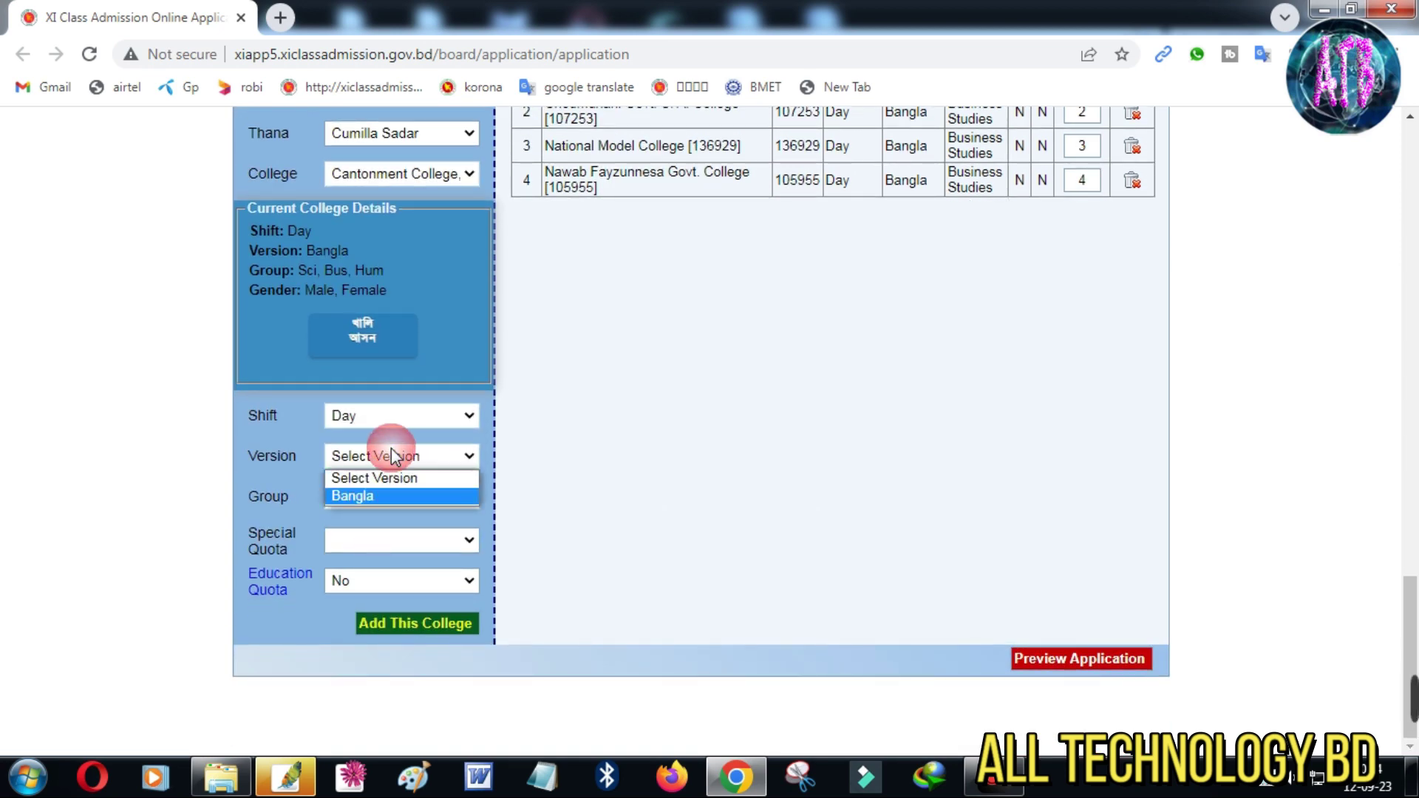
pyautogui.click(389, 496)
pyautogui.click(388, 501)
pyautogui.click(389, 577)
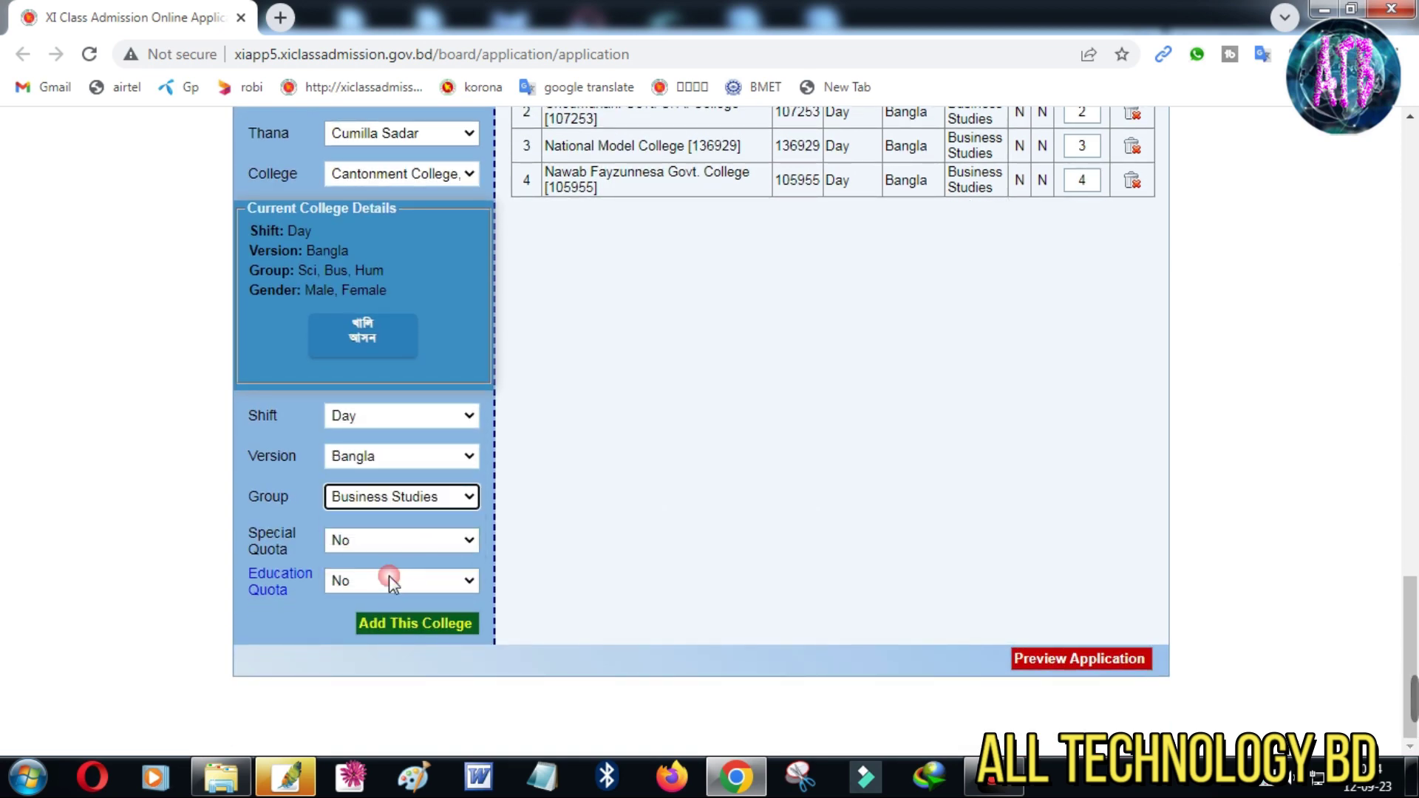
pyautogui.scroll(1, 676, 538)
pyautogui.scroll(-1, 676, 538)
pyautogui.scroll(2, 676, 538)
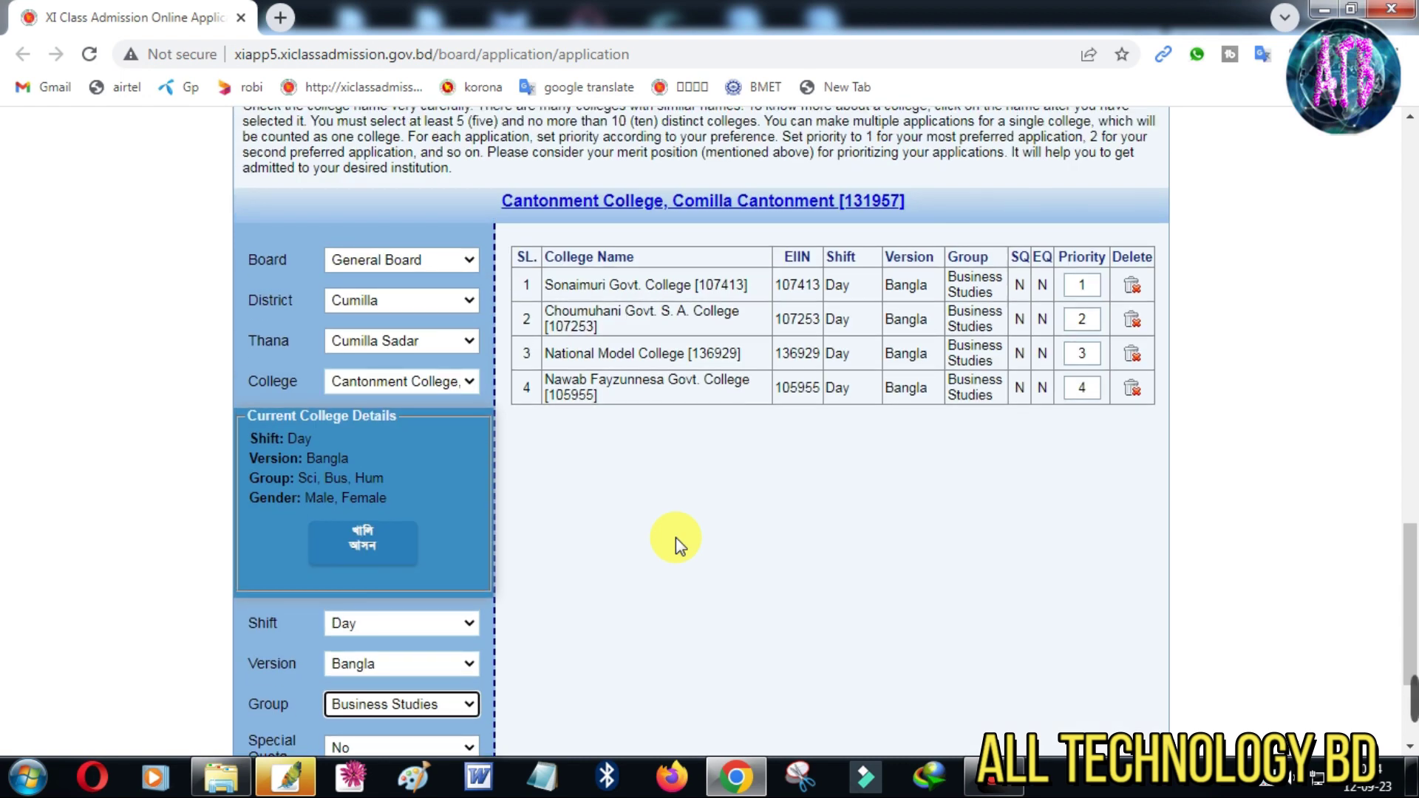
pyautogui.scroll(-1, 673, 547)
# Check its remaining seats, then add Cantonment College as the fifth-priority choice
pyautogui.click(362, 439)
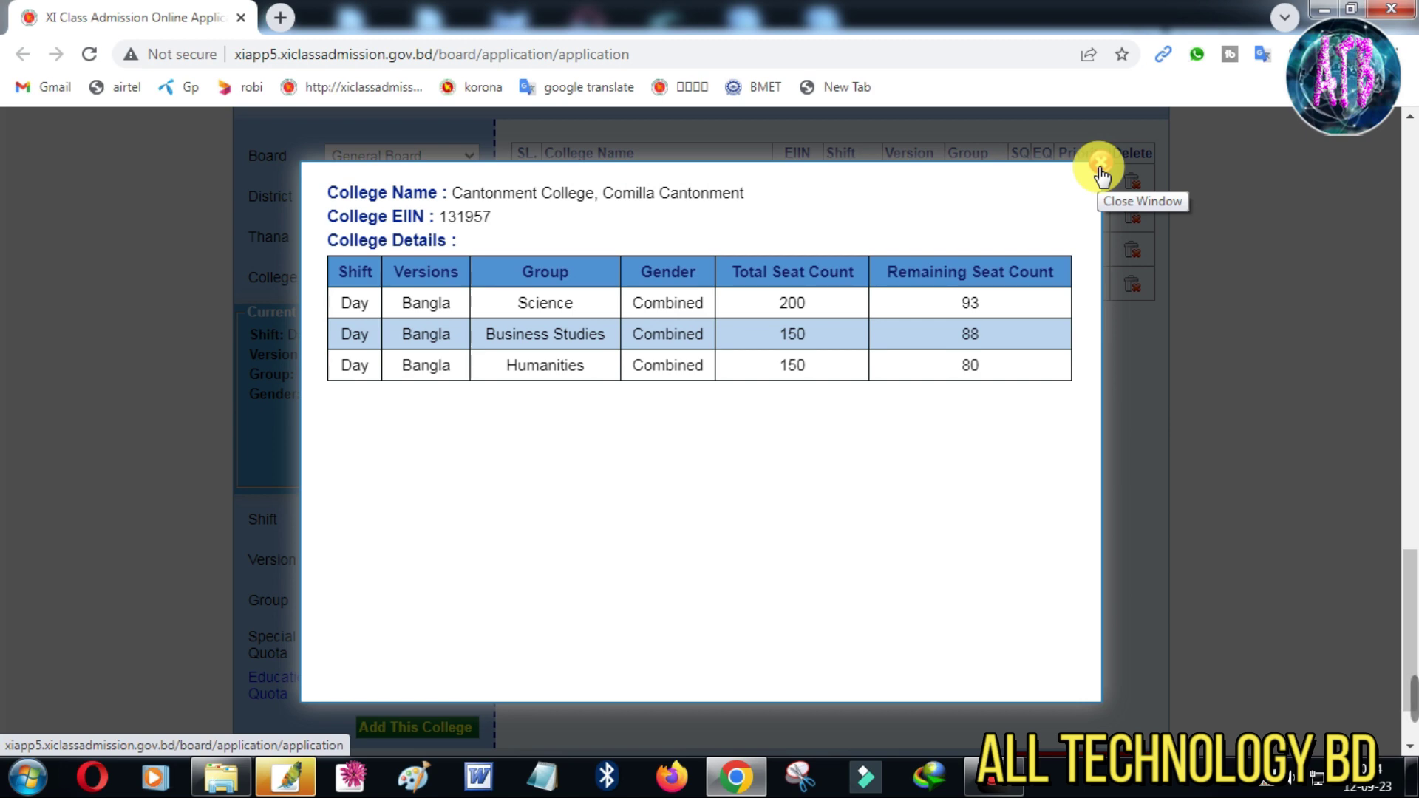
pyautogui.click(1102, 164)
pyautogui.scroll(-1, 503, 525)
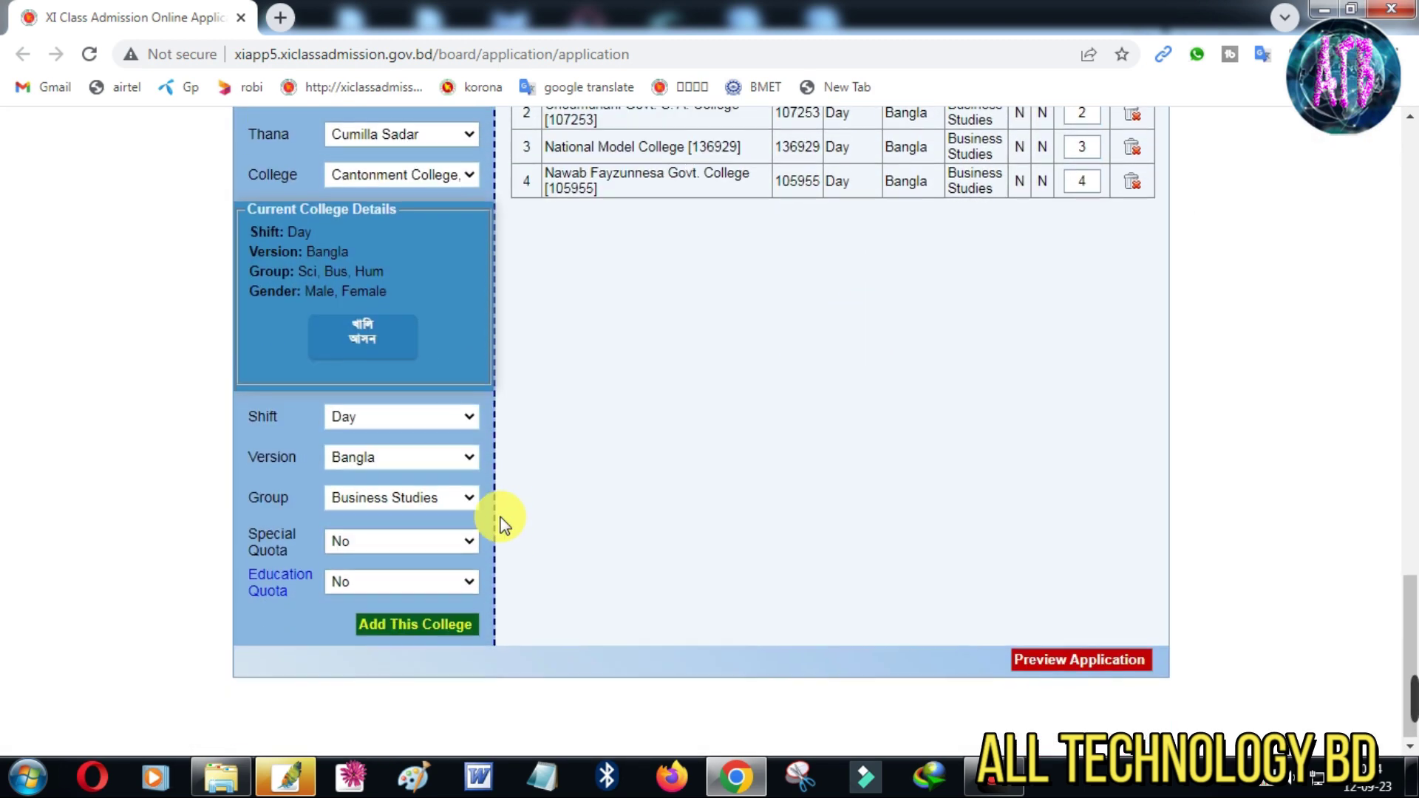
pyautogui.scroll(2, 558, 544)
pyautogui.scroll(-2, 560, 539)
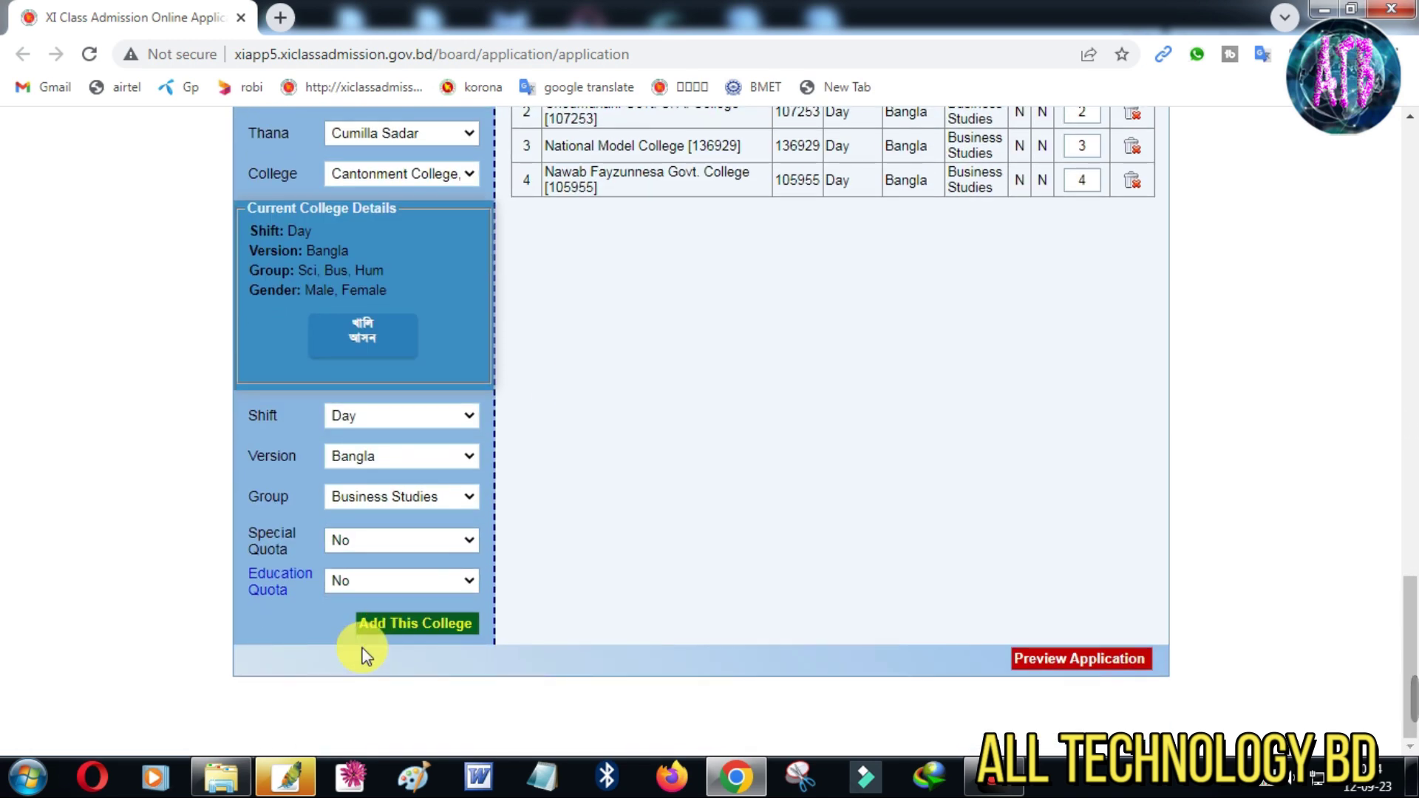
pyautogui.click(421, 627)
pyautogui.scroll(1, 763, 447)
pyautogui.scroll(-1, 887, 462)
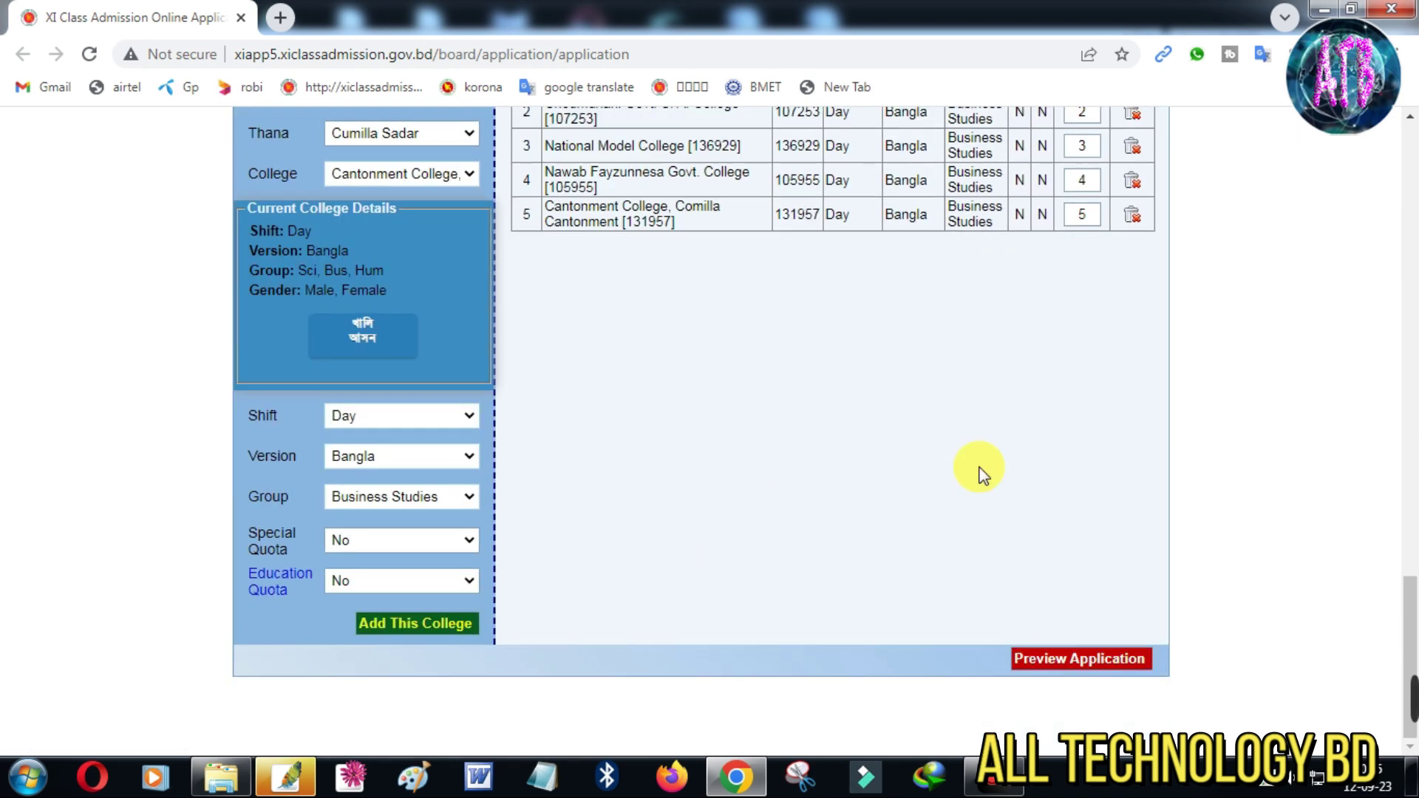
pyautogui.scroll(1, 979, 472)
pyautogui.scroll(-1, 764, 437)
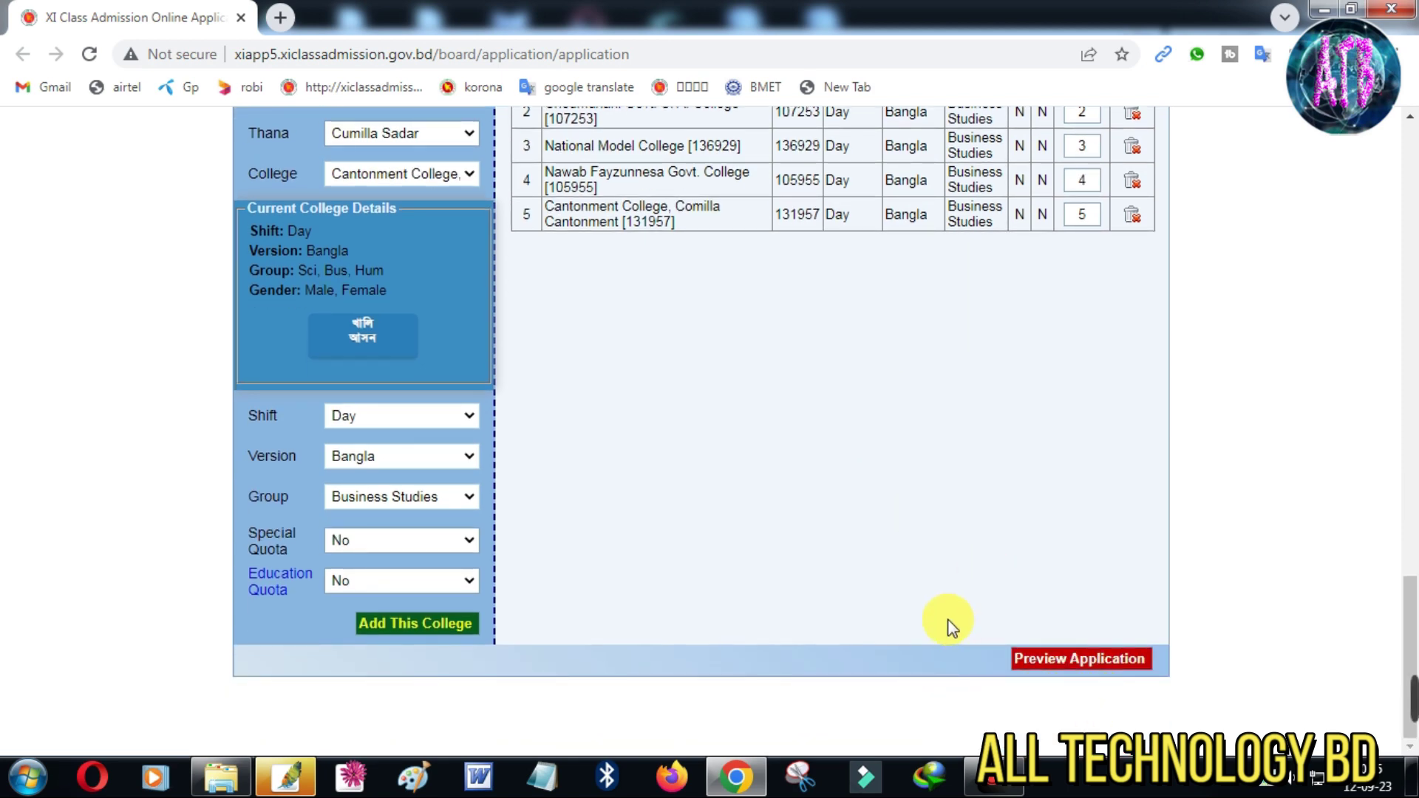
pyautogui.scroll(1, 950, 625)
pyautogui.scroll(-1, 950, 624)
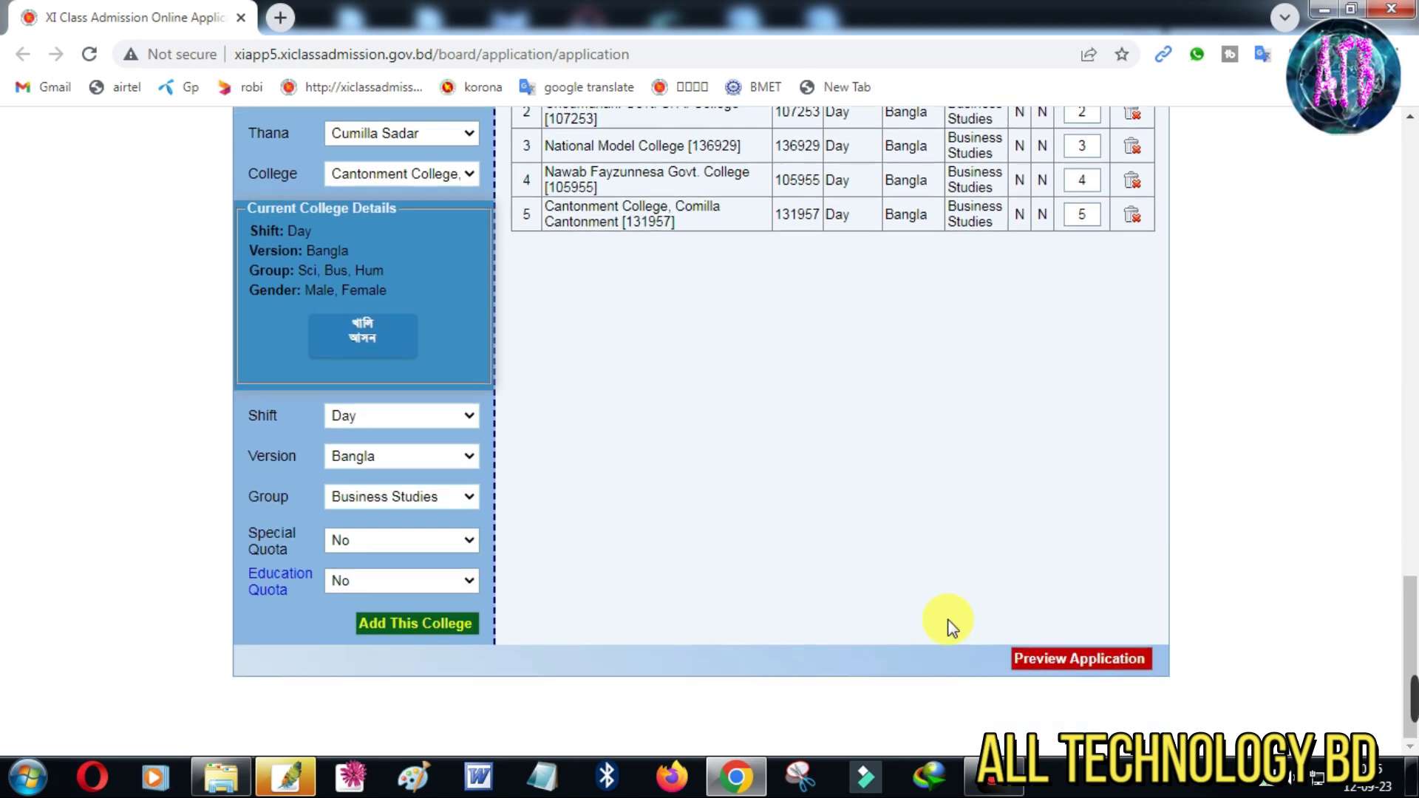
# Preview the five-college application and submit it
pyautogui.click(1086, 660)
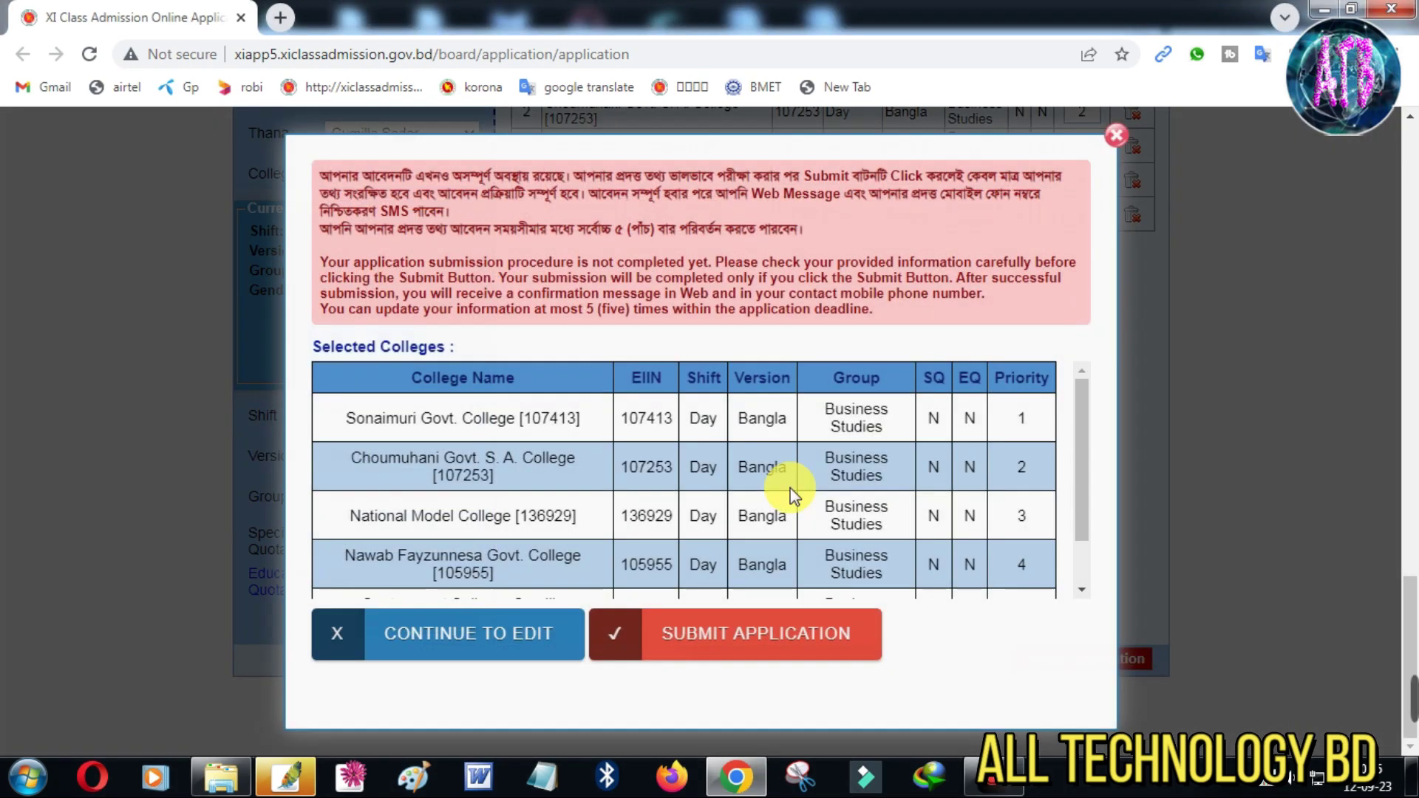
pyautogui.moveTo(582, 579); pyautogui.dragTo(799, 693)
pyautogui.click(796, 641)
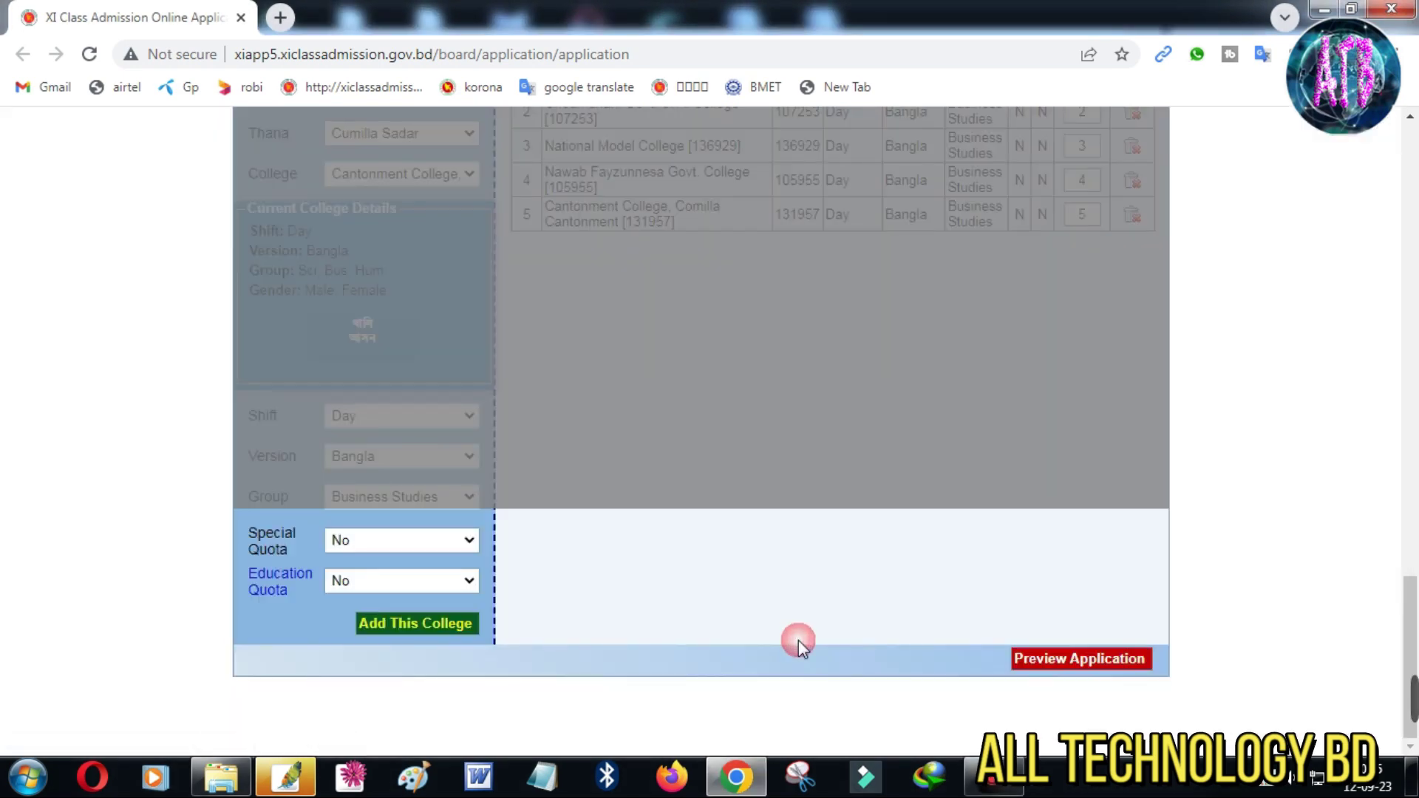
# Open the Applicant's Information Summary print version full screen and print it
pyautogui.click(489, 500)
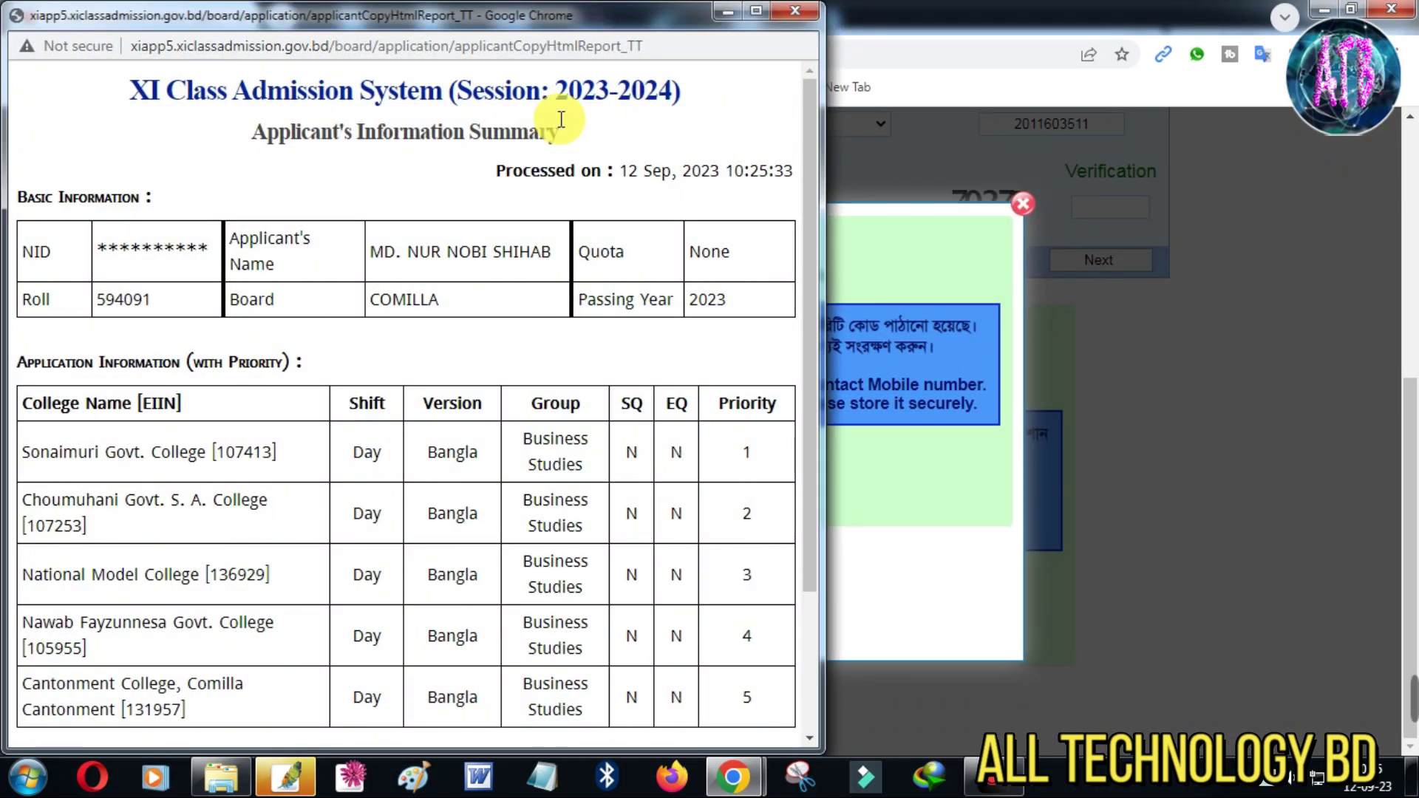
pyautogui.doubleClick(606, 28)
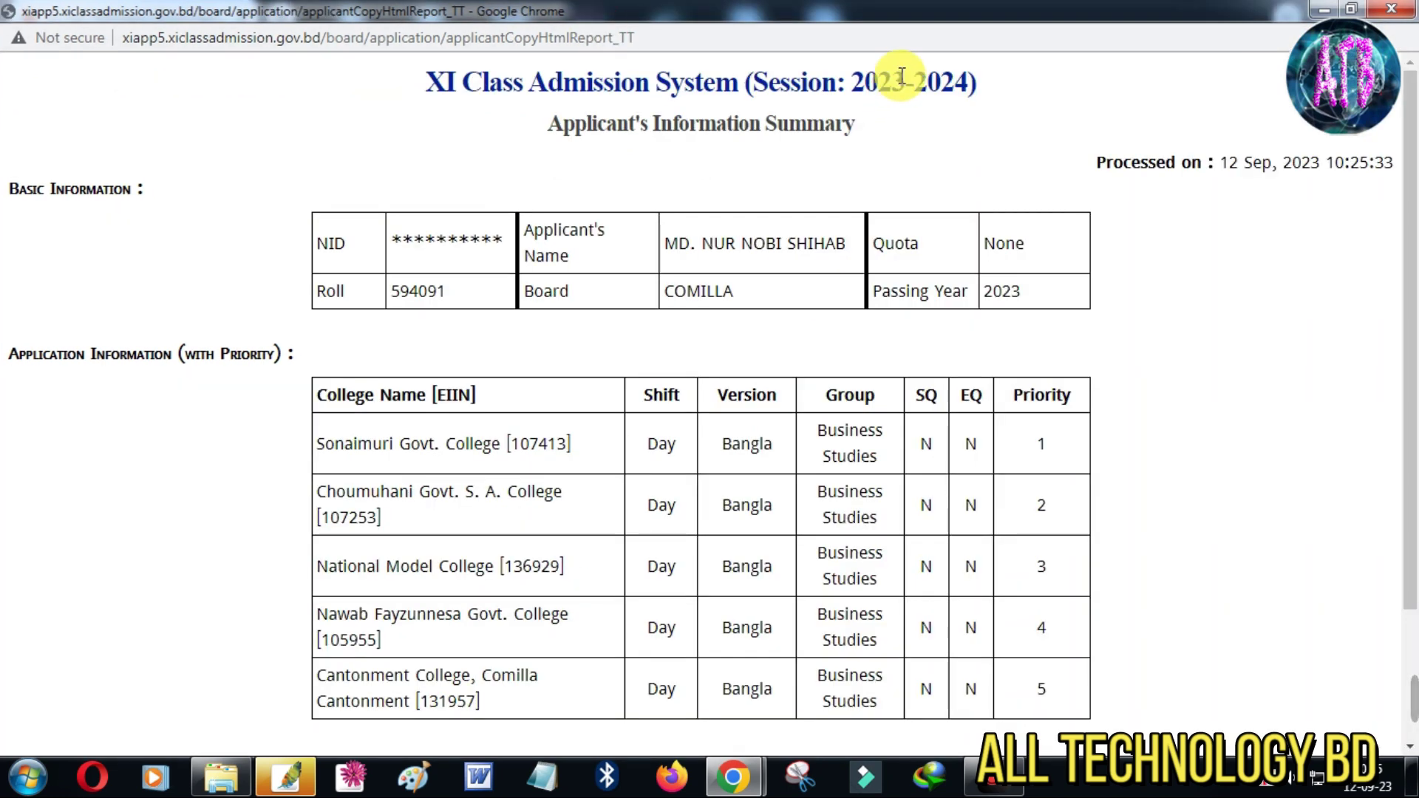
pyautogui.hotkey('ctrl', 'p')
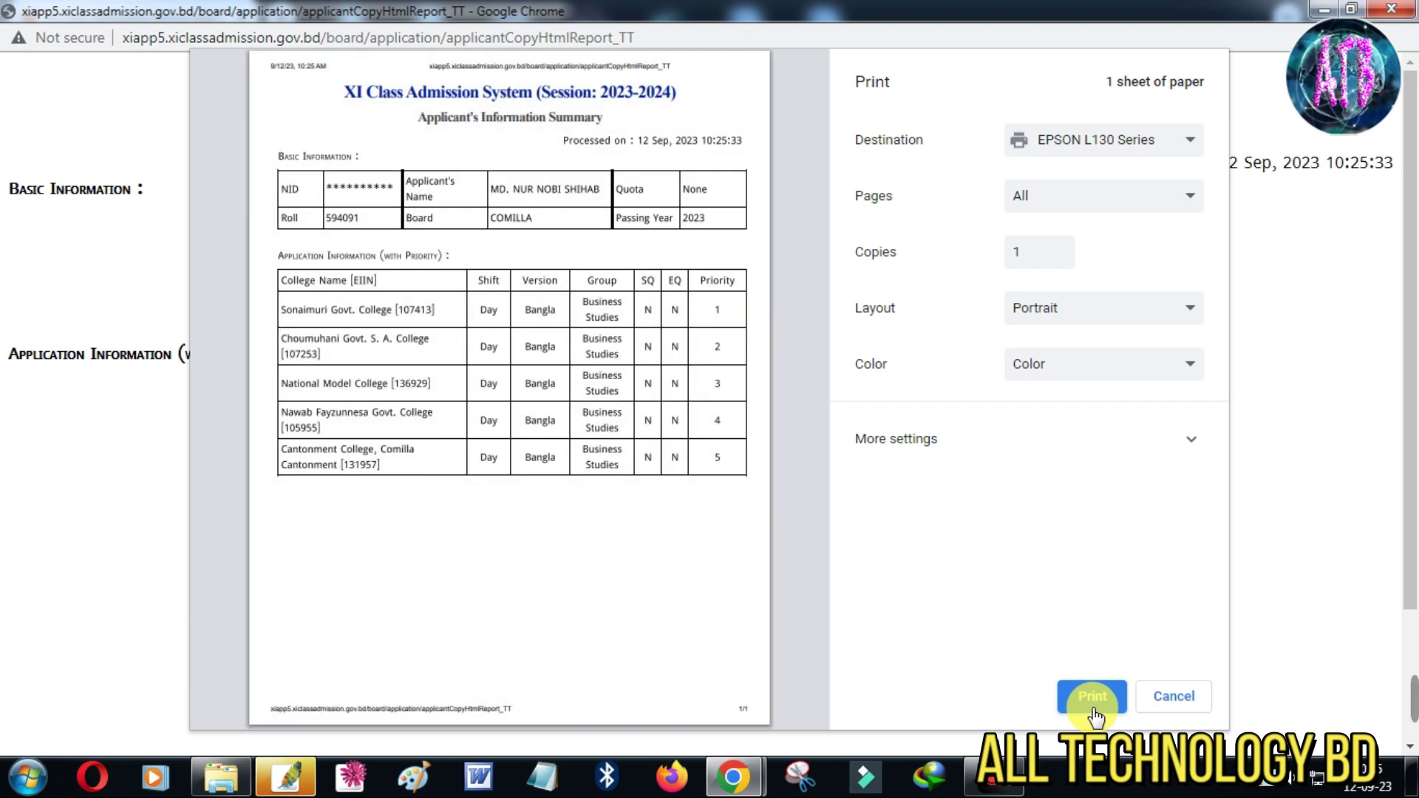
pyautogui.click(1090, 699)
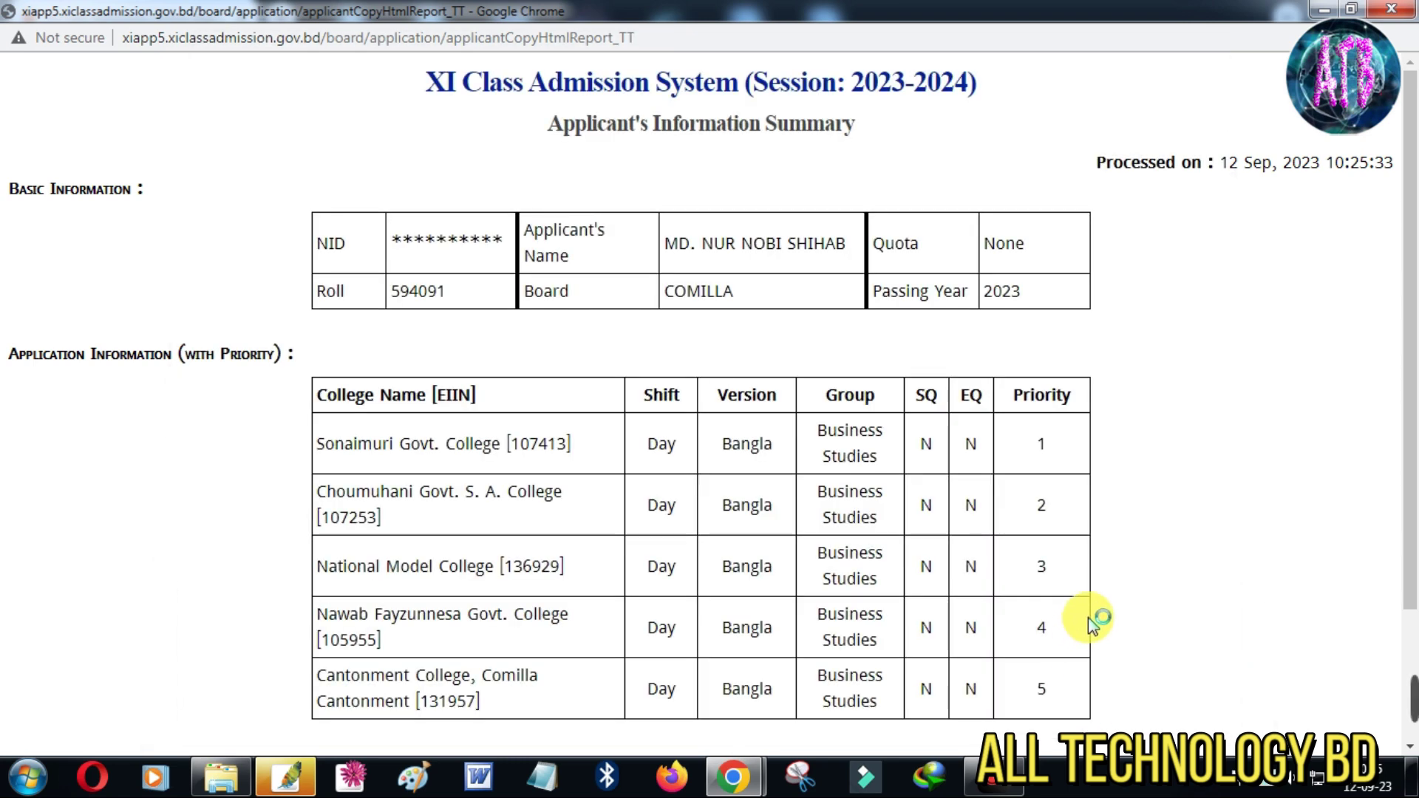